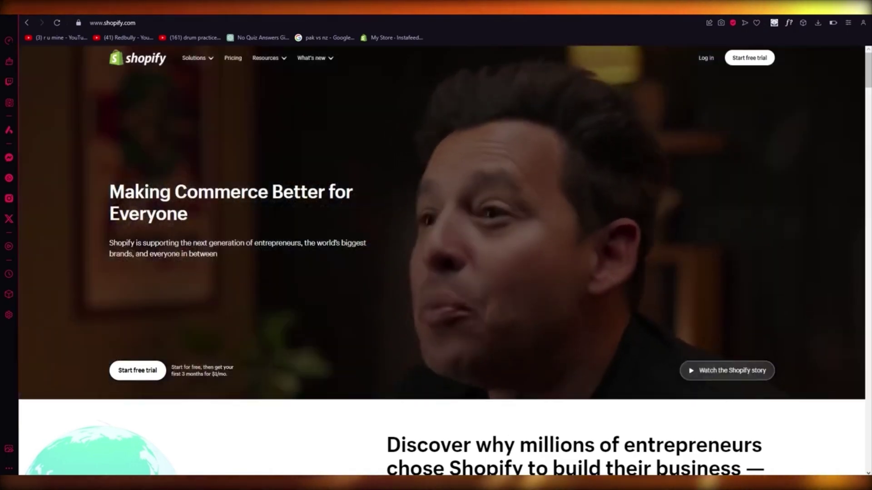
Start a free Shopify trial as a new seller selling through an online store
scroll(376, 190, "down", 6)
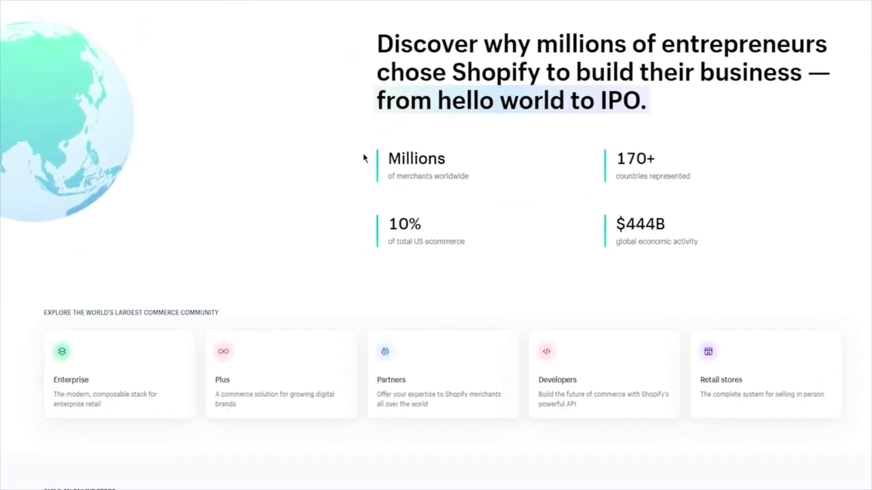
scroll(363, 159, "up", 8)
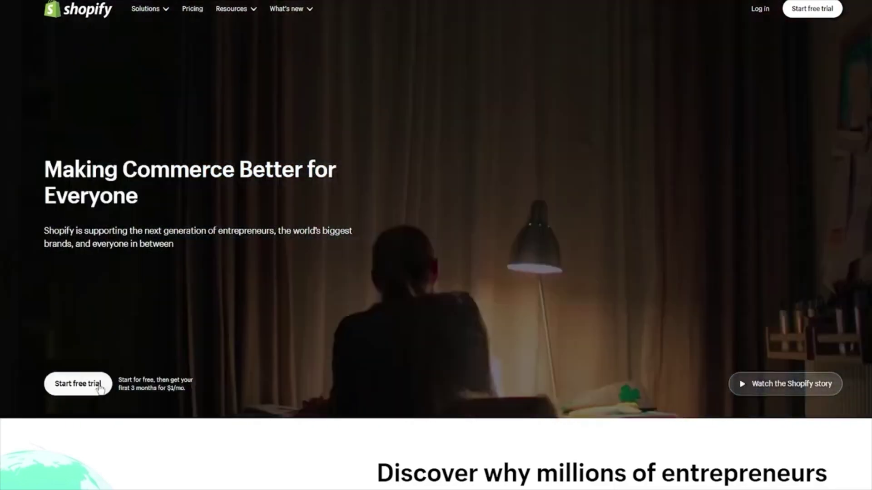
left_click(99, 386)
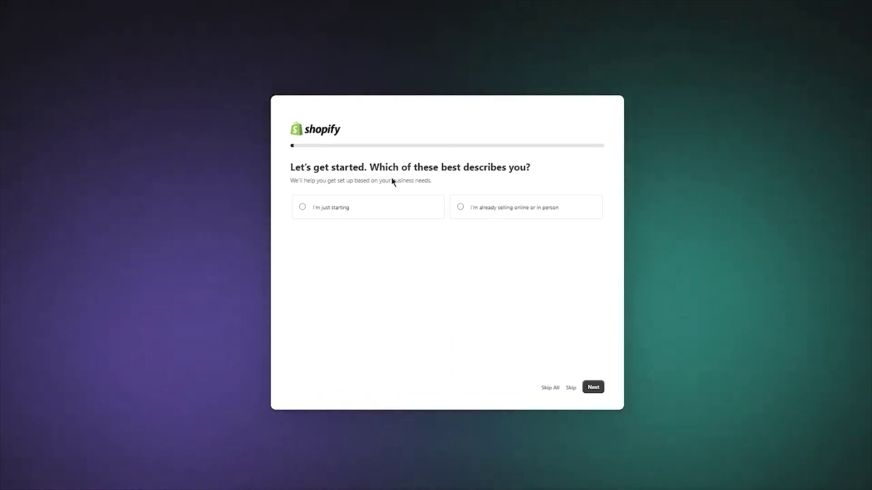
left_click(396, 209)
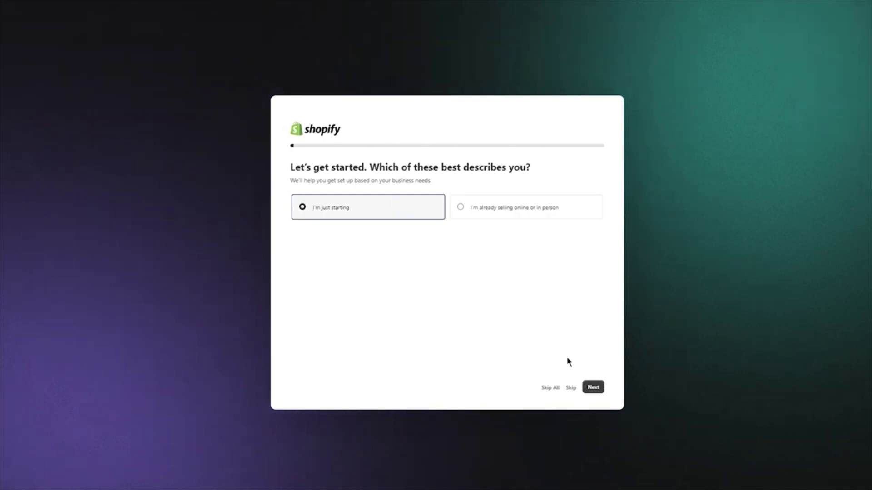
left_click(593, 388)
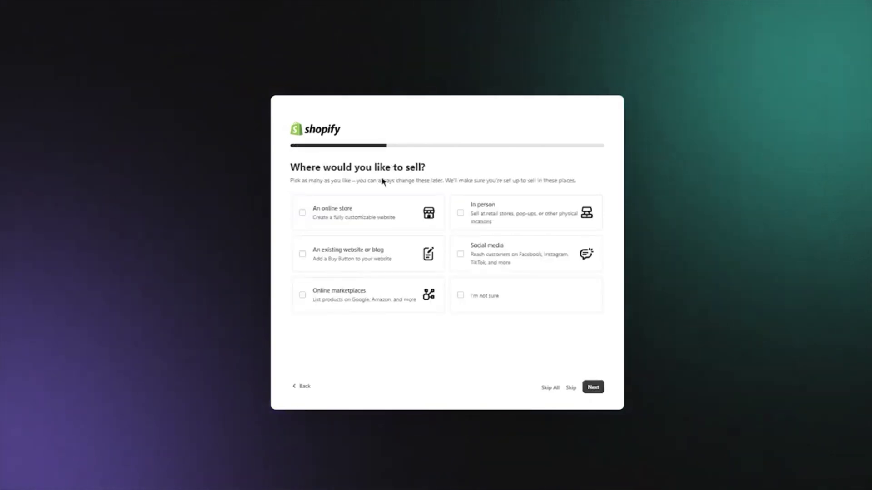
left_click(336, 215)
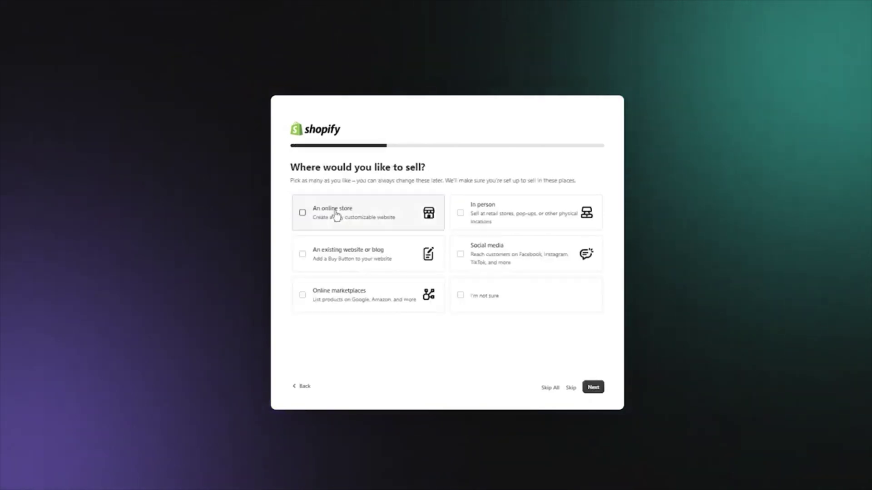
left_click(593, 389)
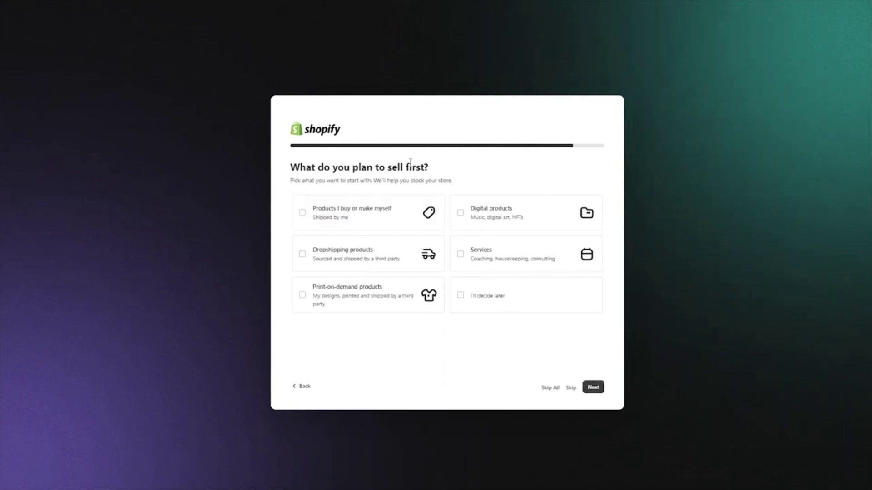
Choose dropshipping products and confirm Pakistan as the business location
left_click(370, 252)
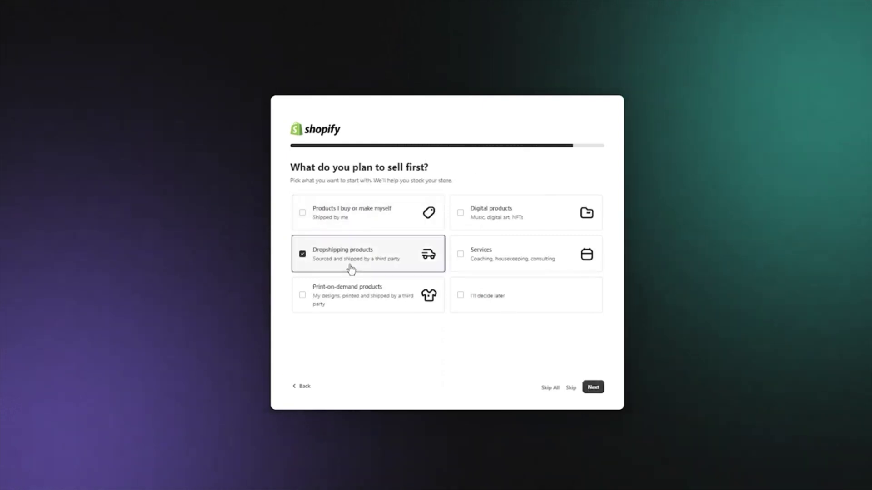
left_click(593, 388)
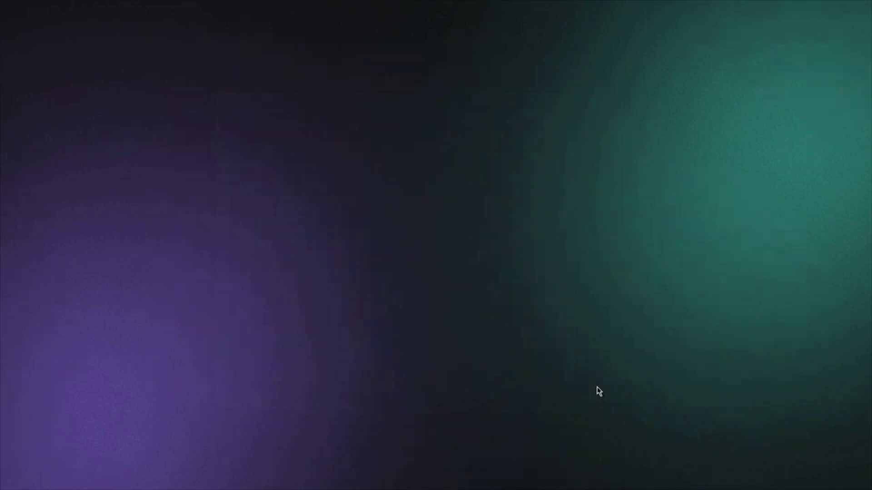
left_click_drag(502, 228, 531, 228)
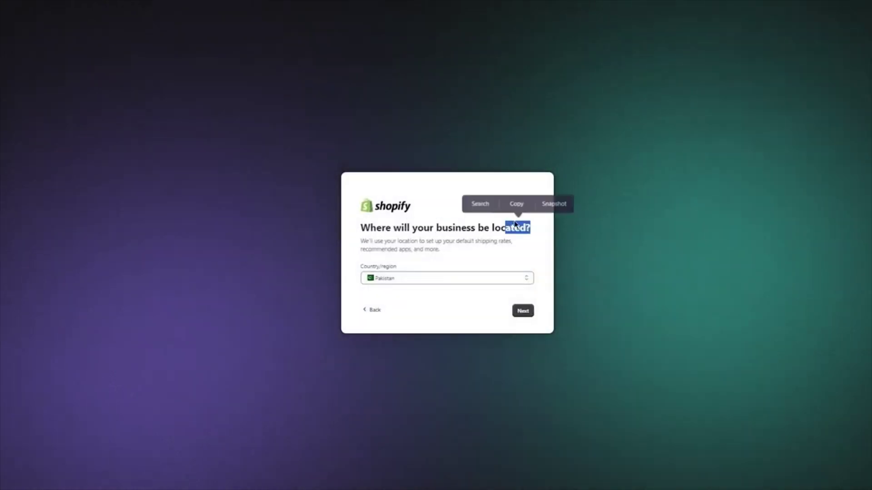
left_click(520, 312)
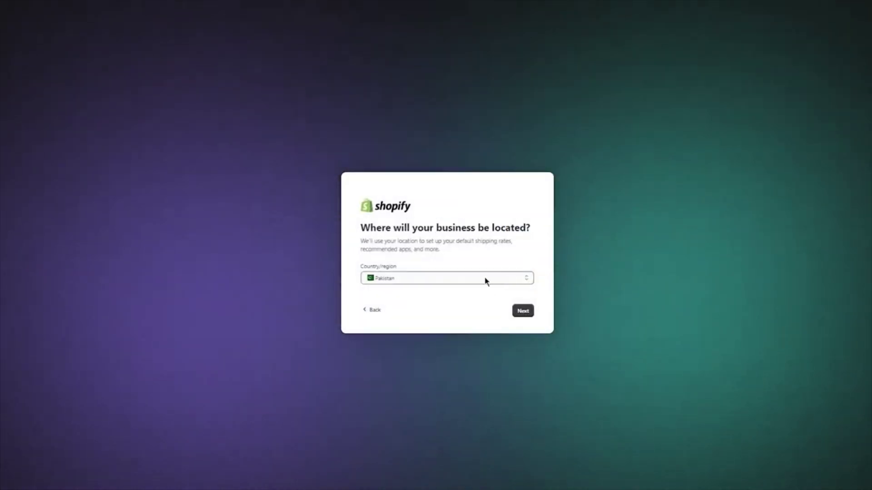
left_click(525, 313)
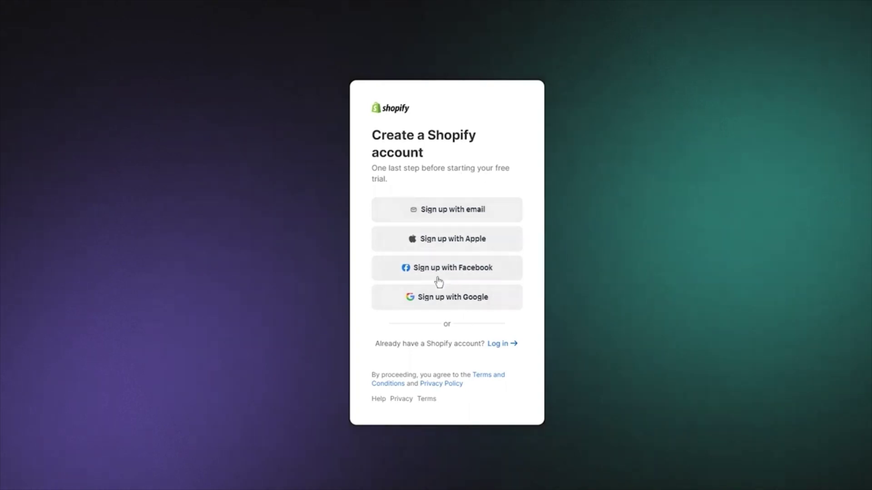
Choose email sign-up and paste the copied temporary email address into the Email field
left_click(476, 211)
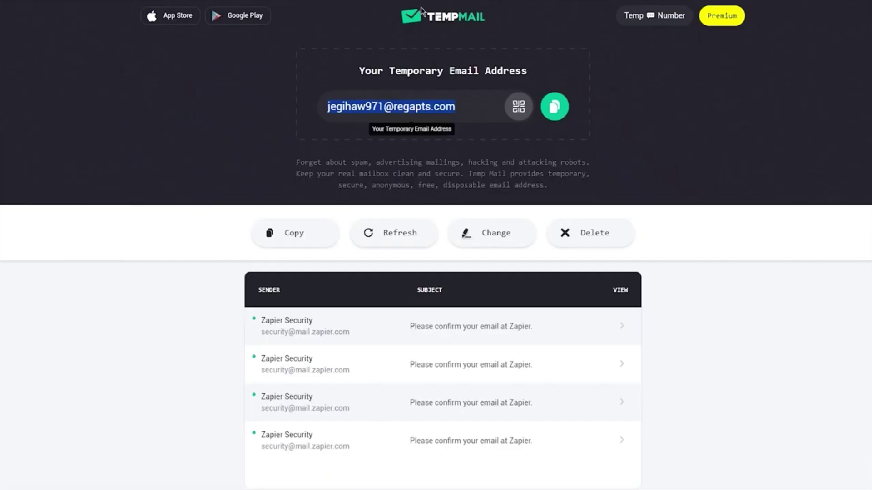
left_click(555, 107)
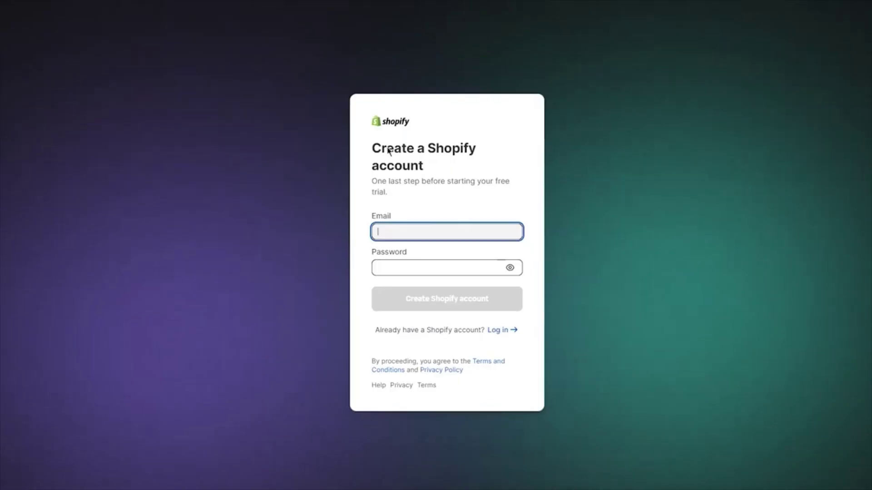
left_click(446, 240)
right_click(437, 238)
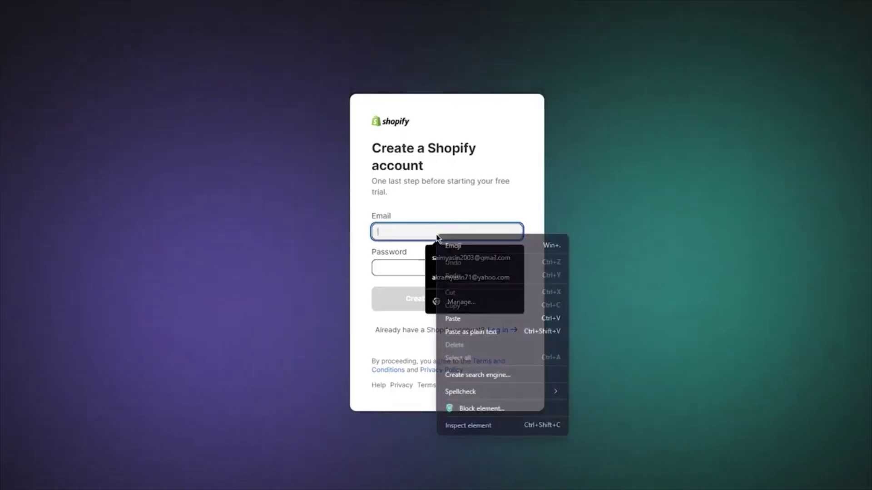
left_click(479, 320)
Enter an account password and create the Shopify account
left_click(409, 263)
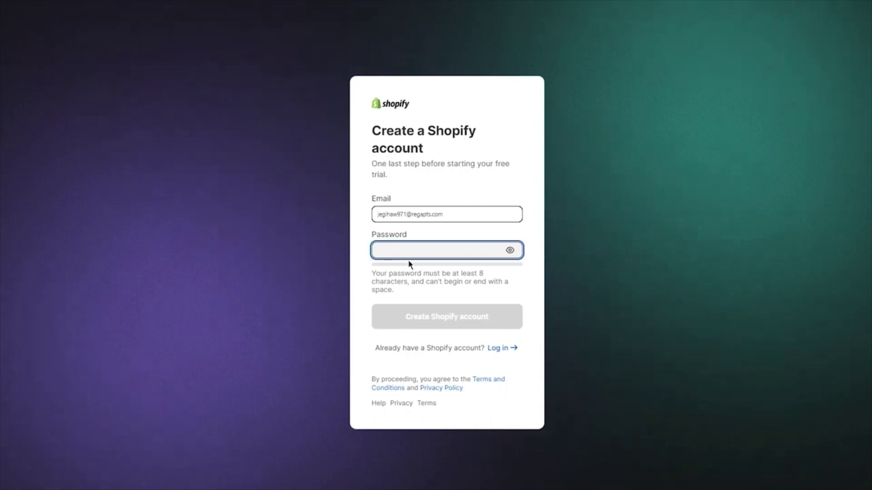
type("•••")
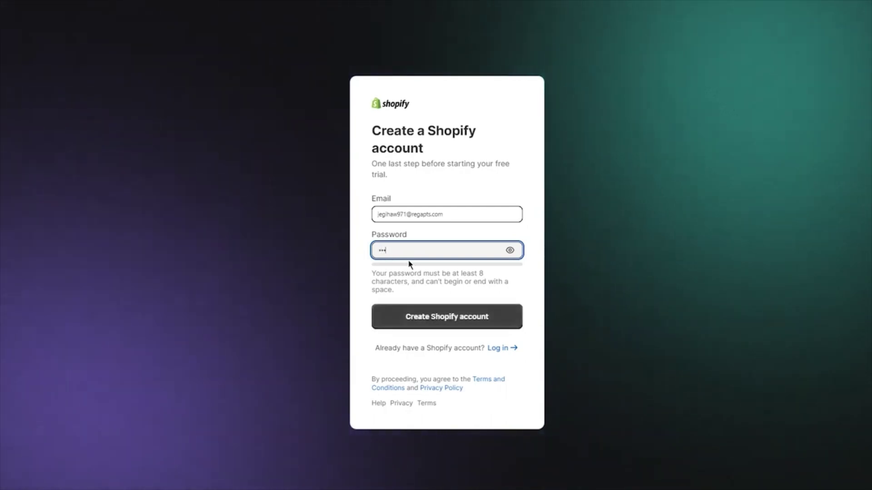
type("••")
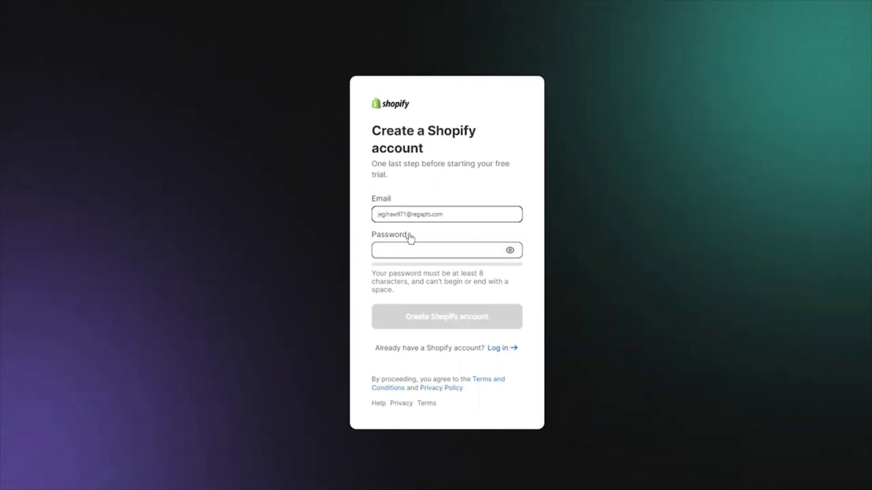
left_click(407, 249)
type("••••")
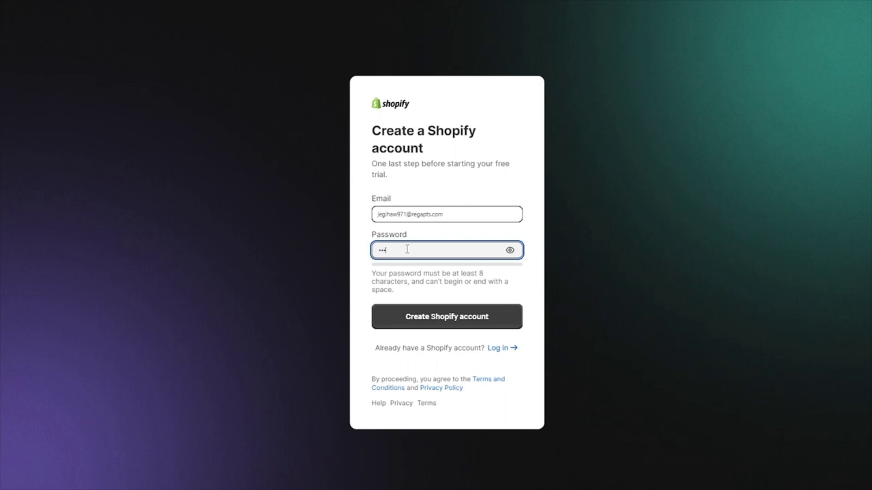
type("••")
left_click(435, 318)
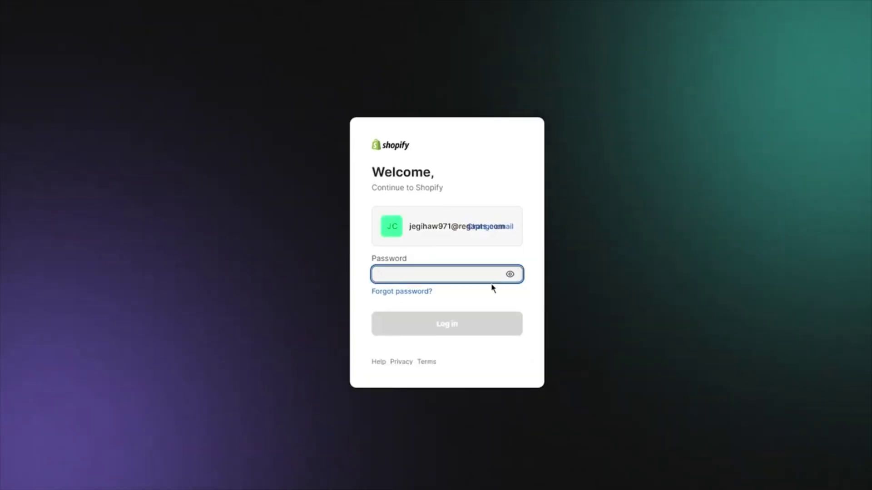
Enter the account password to log in to the new store's admin
type("•••••••")
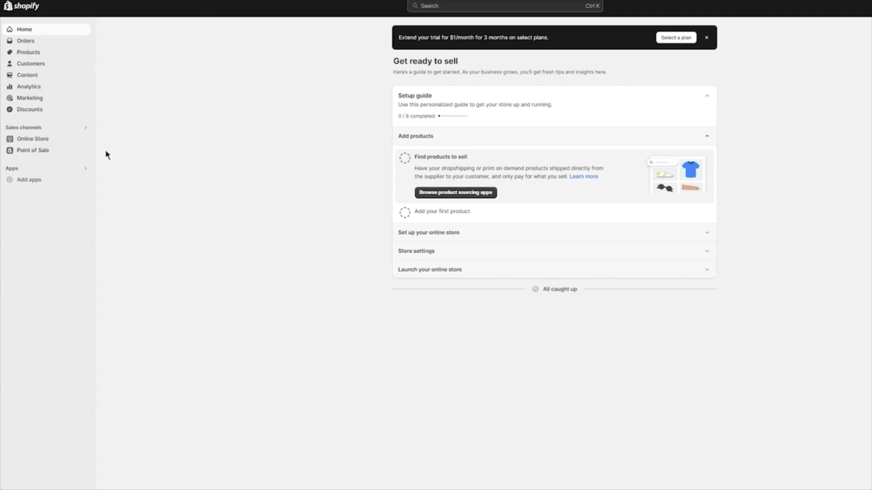
Go from Add apps to the Shopify App Store and search for 'cj'
left_click(33, 180)
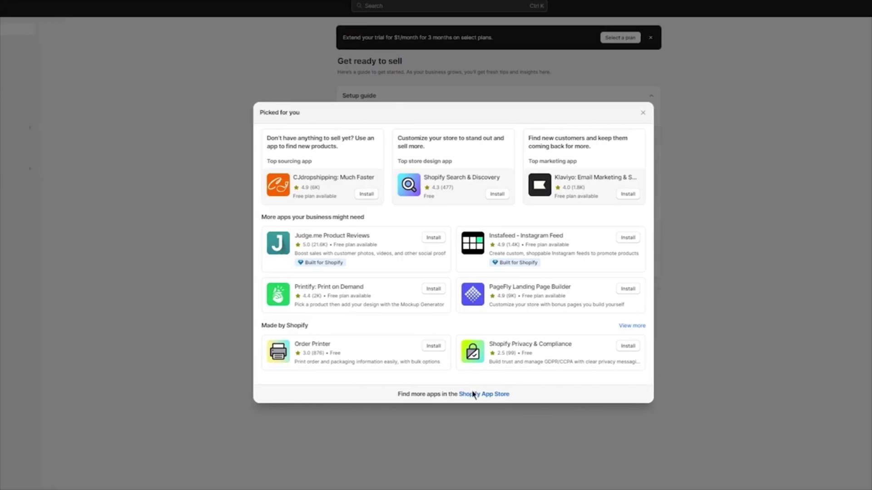
left_click(508, 394)
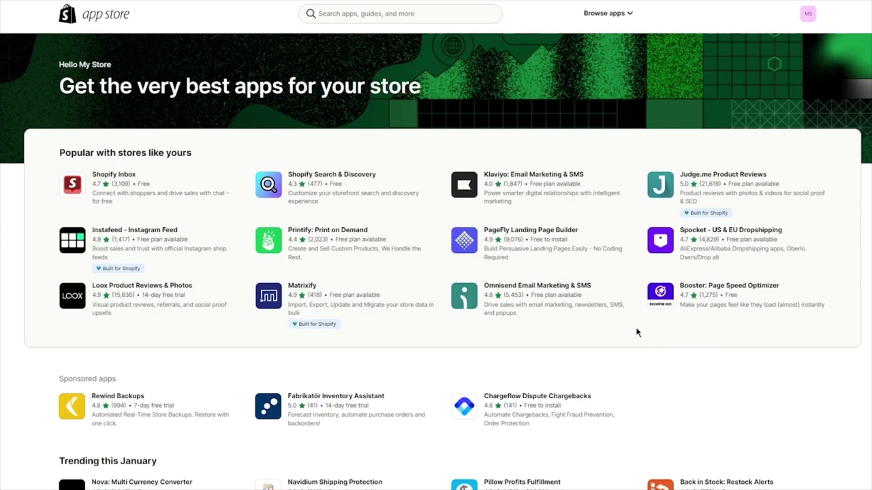
scroll(630, 367, "down", 5)
scroll(518, 189, "up", 5)
left_click(405, 13)
type("c")
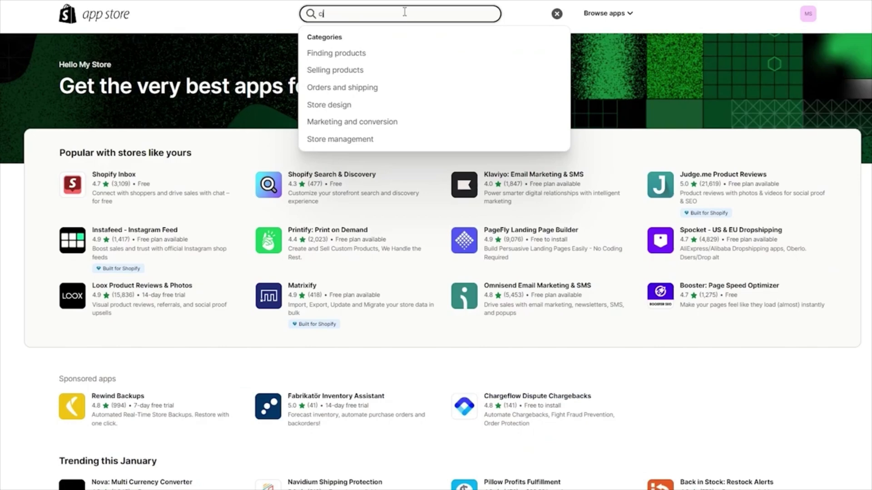
key("Return")
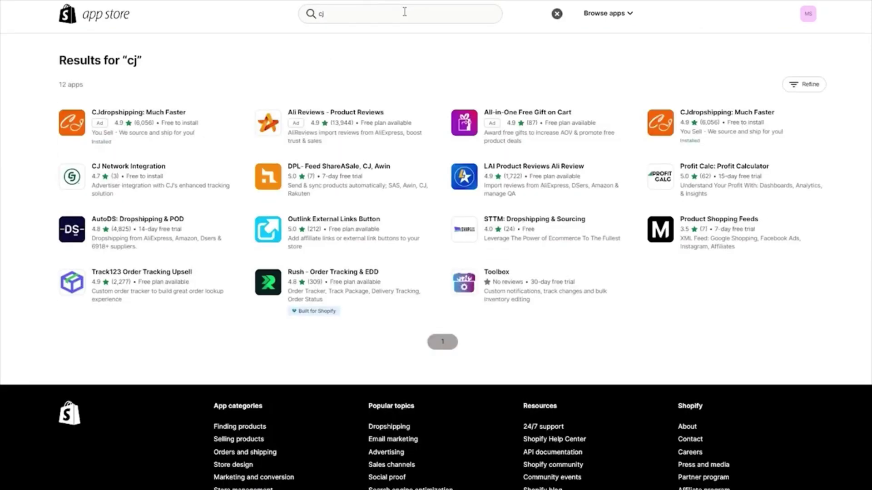
Open the CJdropshipping: Much Faster app and accept the Store Authorization Agreement to log in
left_click(140, 117)
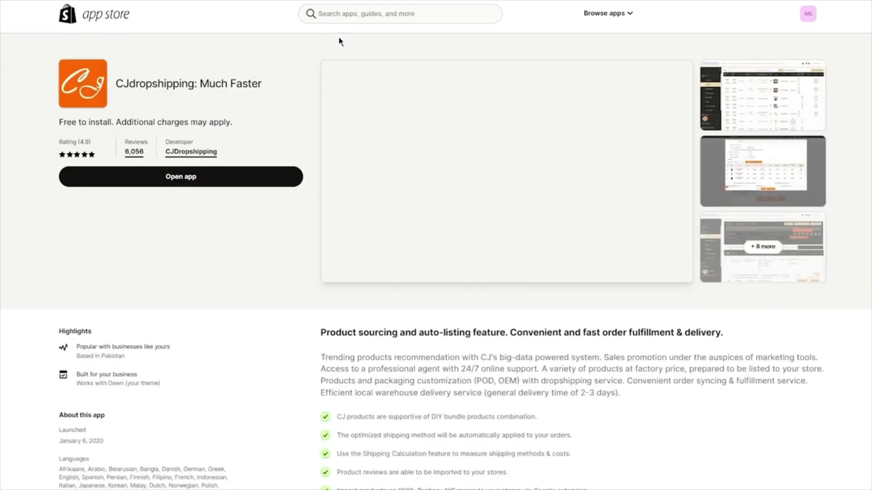
left_click(184, 179)
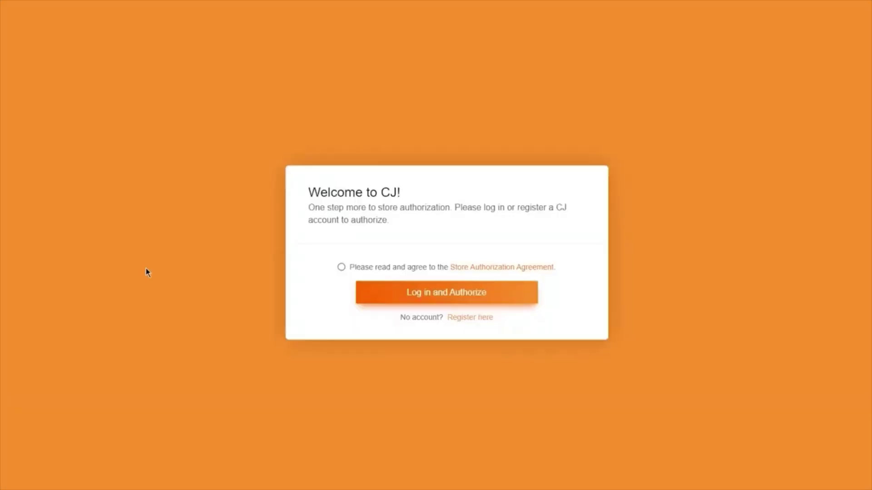
left_click(341, 267)
left_click(420, 296)
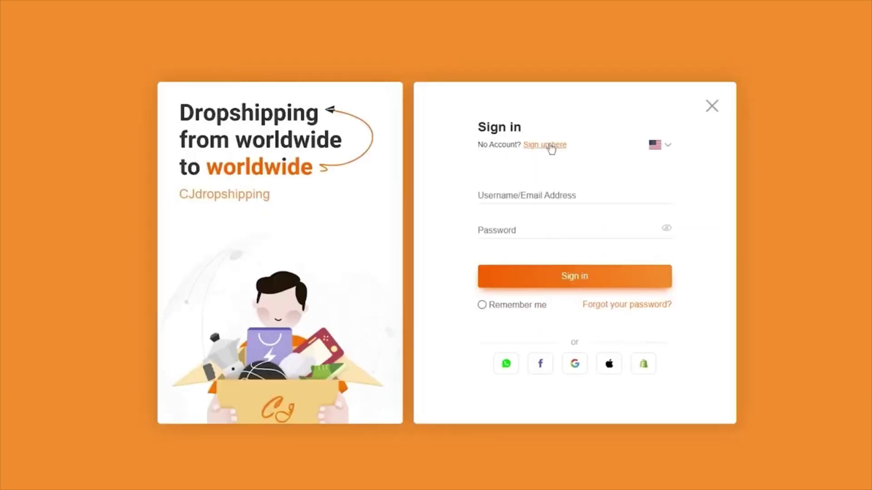
Register a CJ account with the pasted email, accepting the User Agreement and autofilling name and phone
left_click(550, 145)
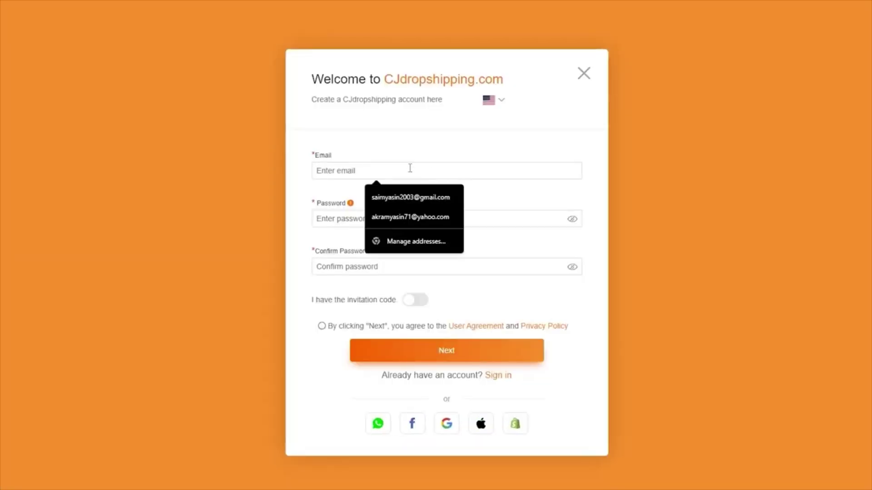
key("ctrl+v")
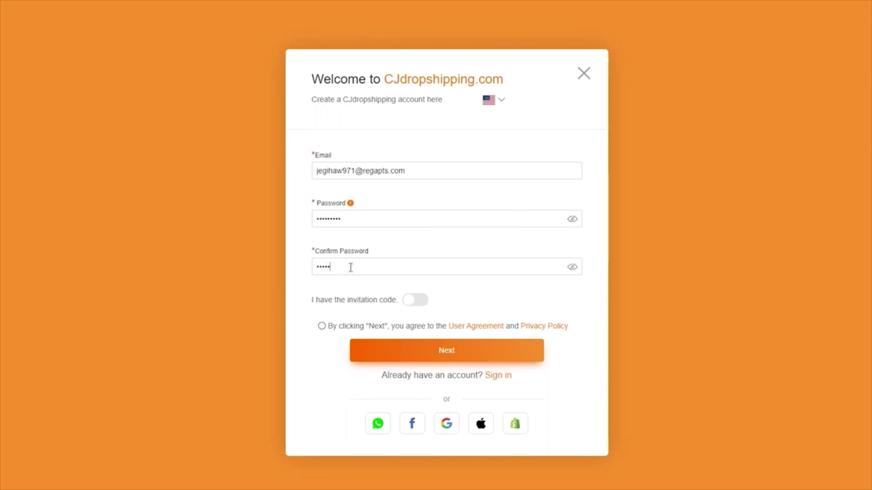
left_click(322, 326)
left_click(393, 351)
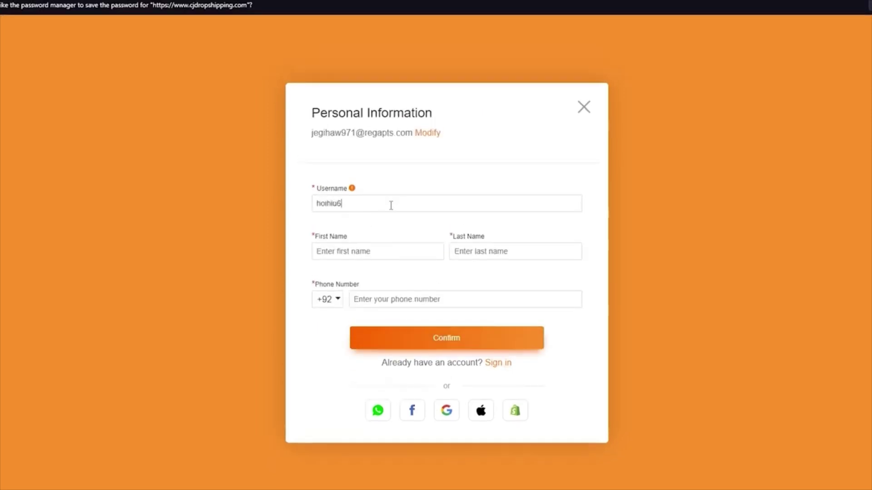
left_click(342, 247)
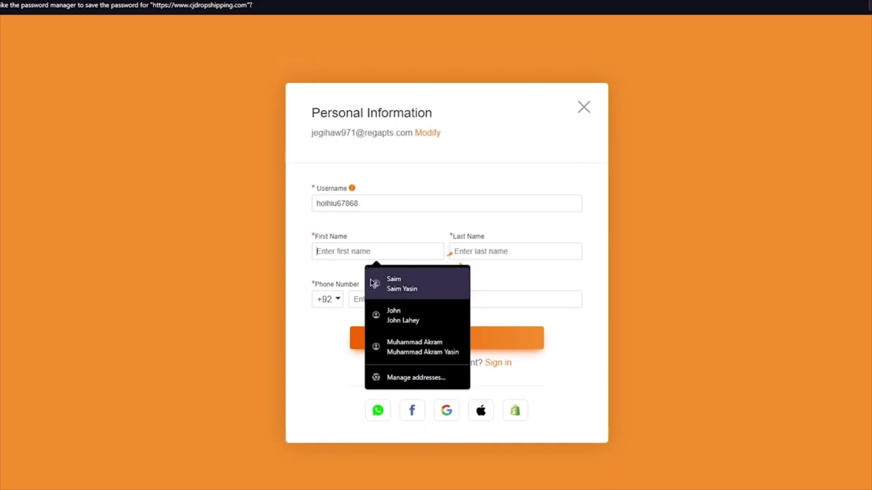
left_click(414, 308)
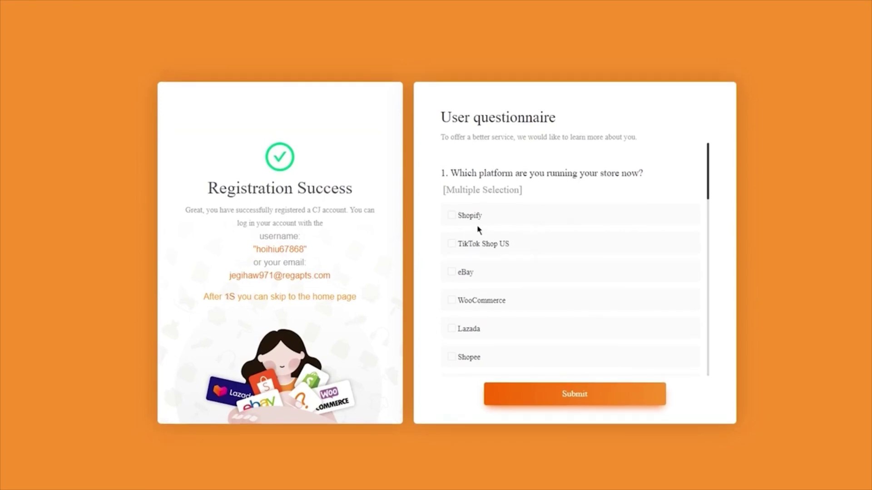
Answer the questionnaire with Shopify, 6-50 orders per day and Men's Clothing, then submit it
scroll(535, 170, "down", 1)
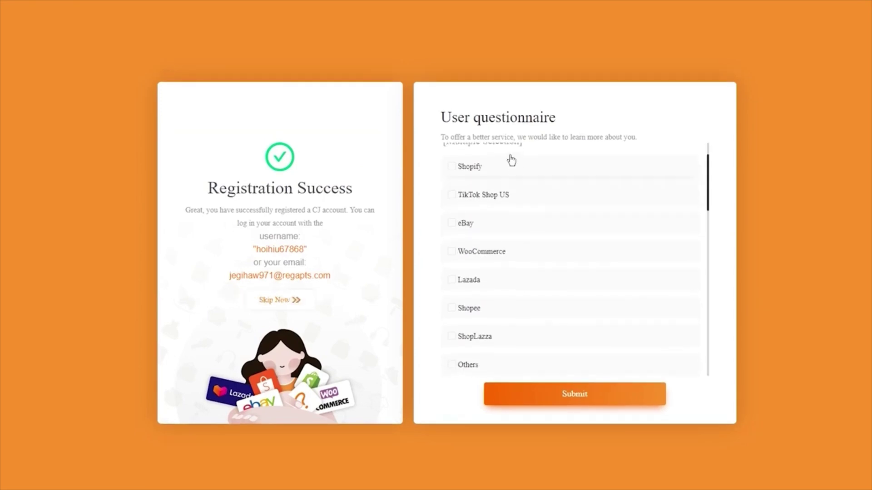
left_click(519, 175)
scroll(543, 243, "down", 5)
scroll(544, 243, "down", 4)
scroll(543, 243, "up", 3)
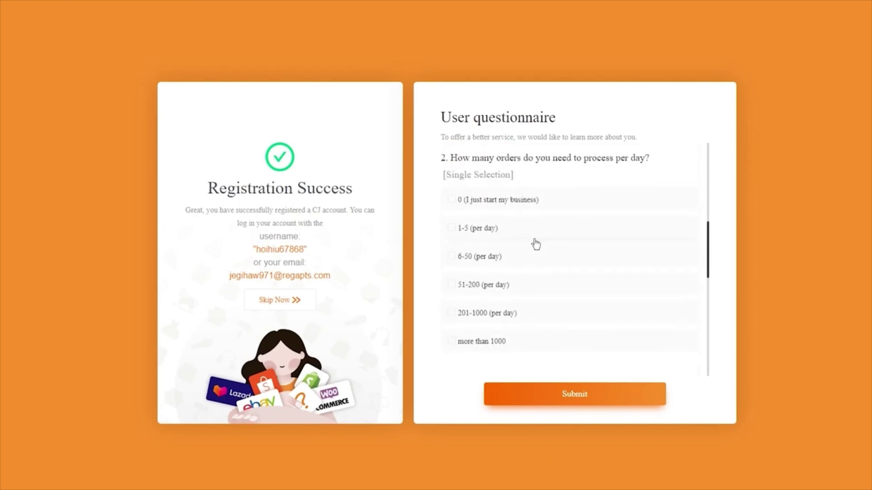
left_click(522, 256)
scroll(564, 270, "down", 5)
left_click(522, 220)
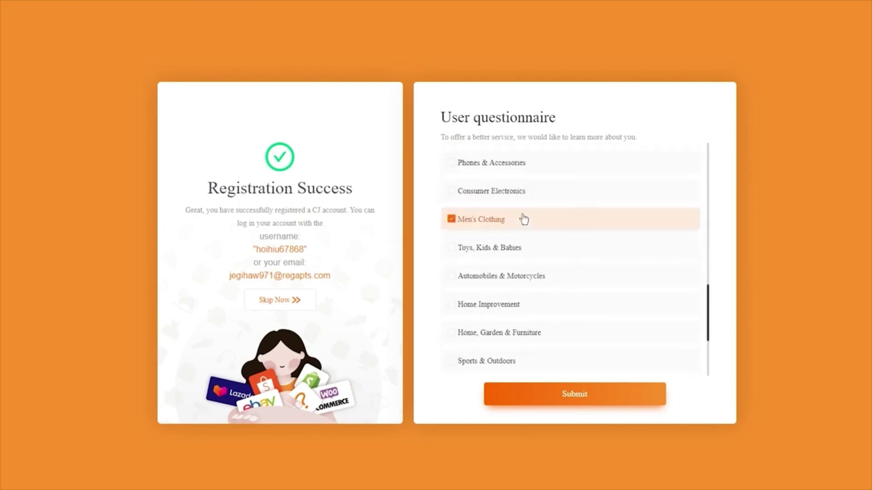
scroll(573, 363, "down", 3)
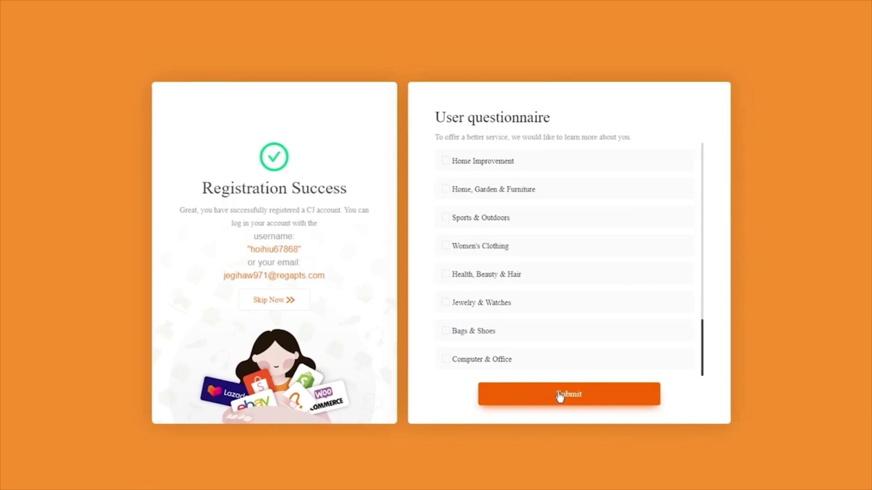
left_click(569, 394)
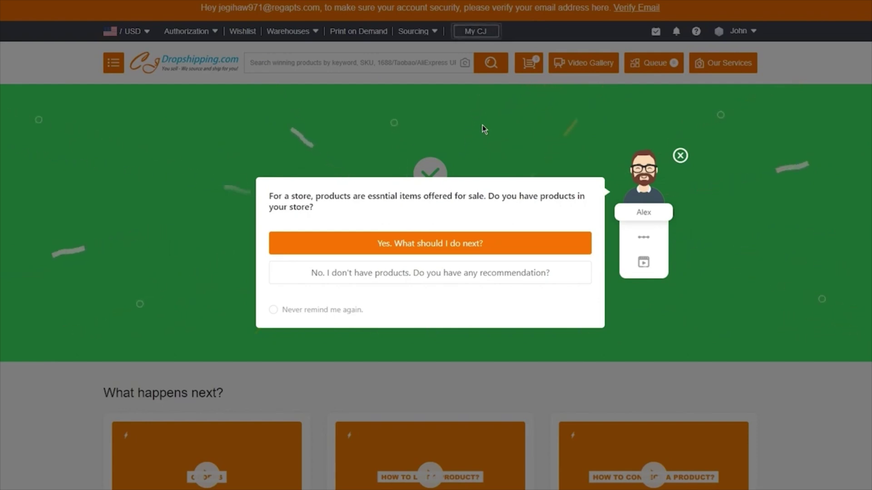
Dismiss the assistant popups and go to the CJdropshipping home page
left_click(681, 155)
scroll(432, 247, "down", 5)
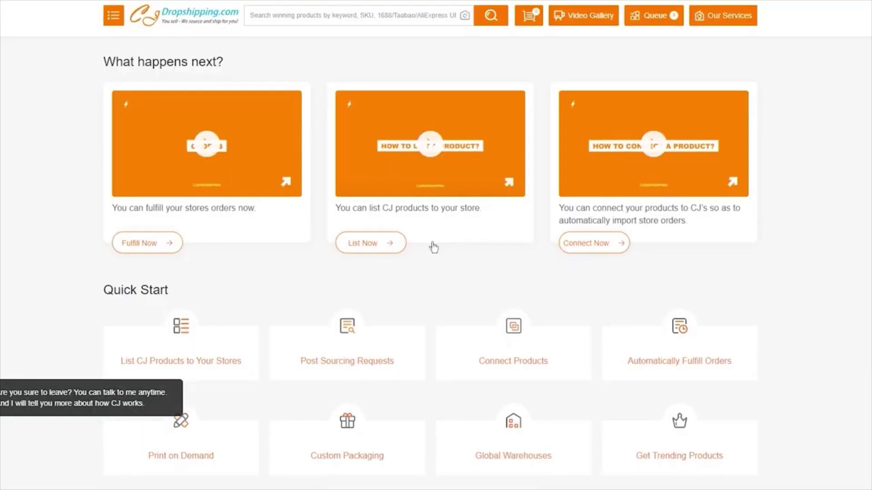
scroll(202, 52, "up", 5)
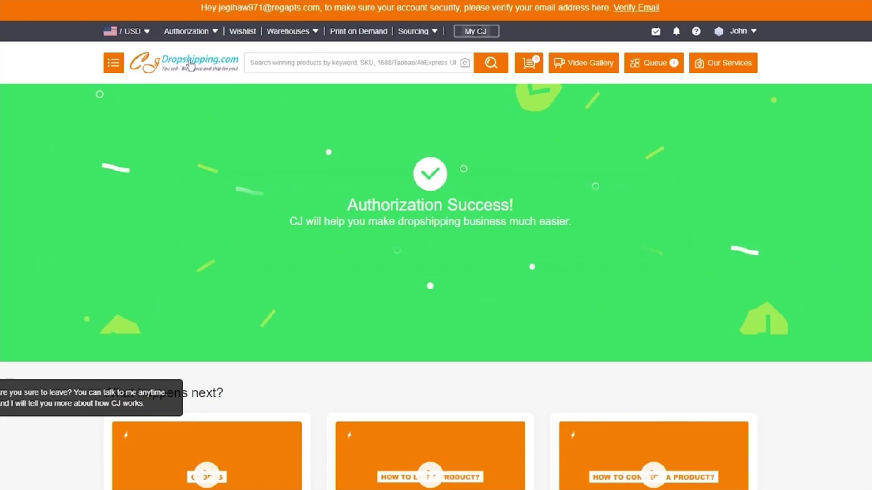
left_click(191, 65)
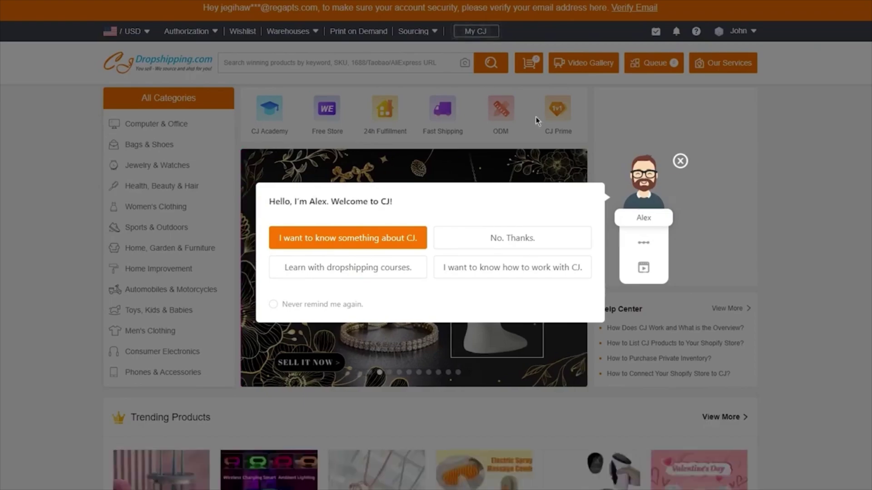
scroll(744, 238, "down", 7)
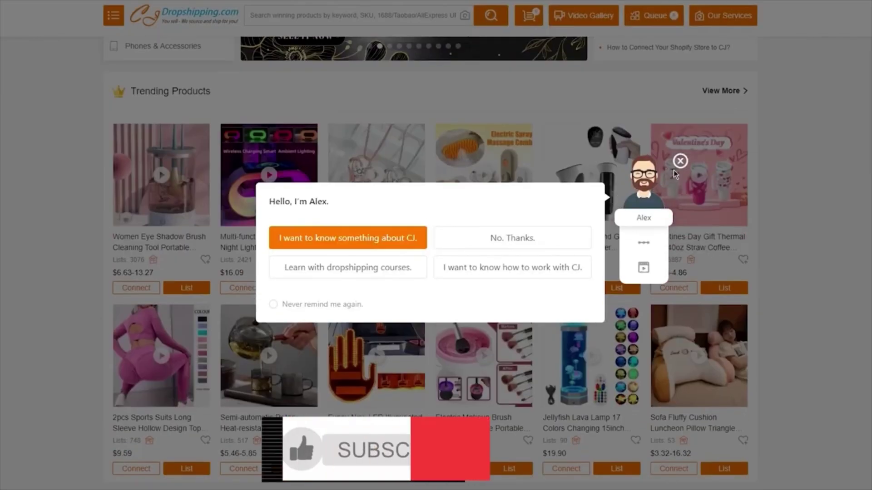
left_click(744, 238)
scroll(483, 90, "down", 2)
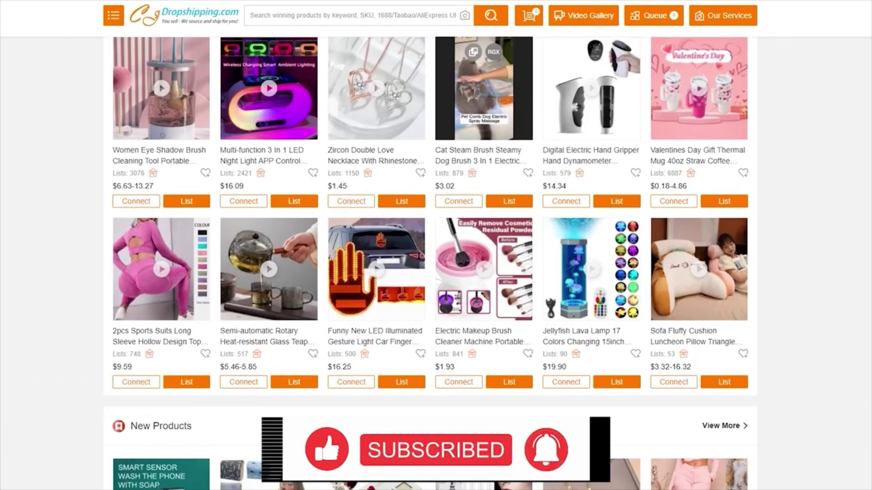
scroll(483, 91, "down", 4)
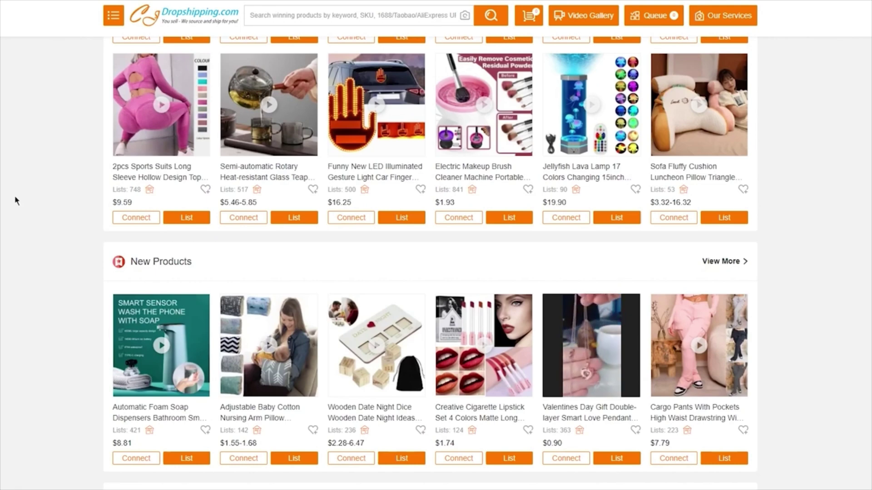
scroll(51, 244, "down", 10)
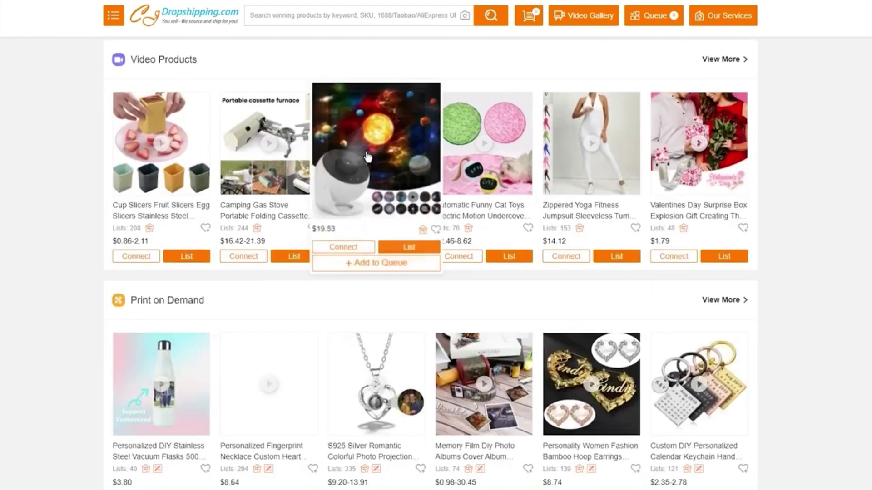
Open the Night Light Galaxy Projector and personalized stainless steel flask product pages
left_click(356, 175)
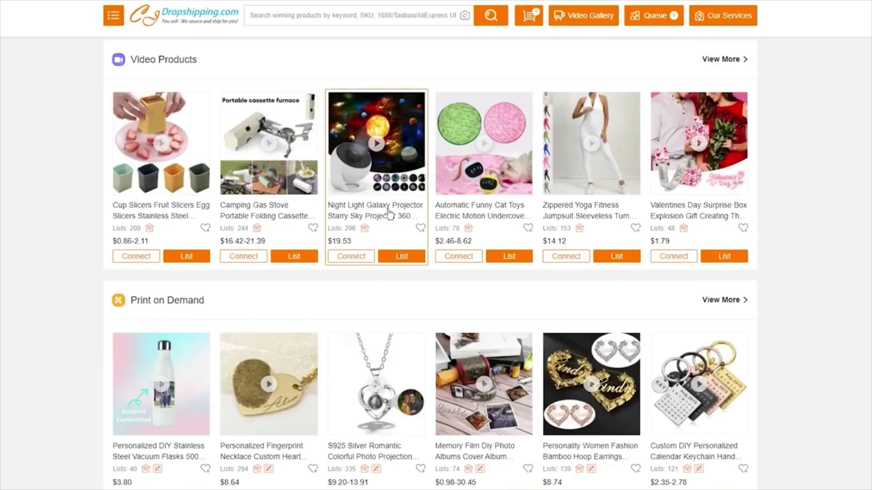
scroll(841, 302, "down", 1)
scroll(841, 302, "down", 1)
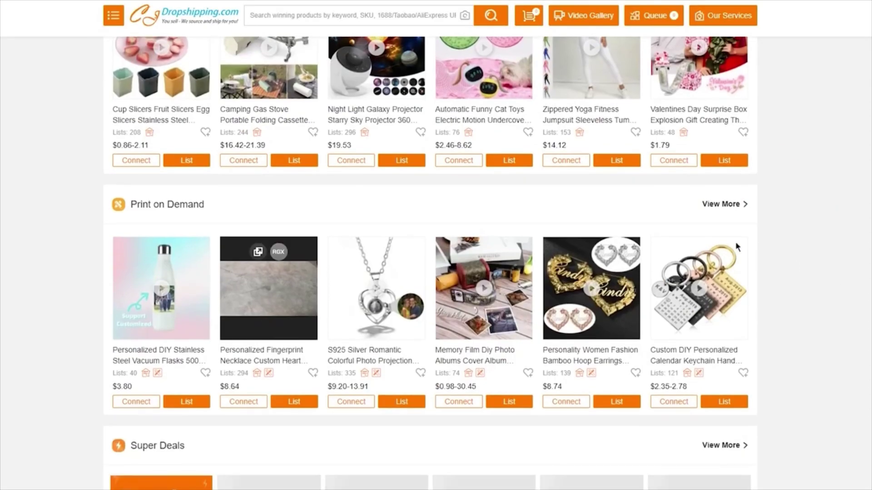
left_click(149, 316)
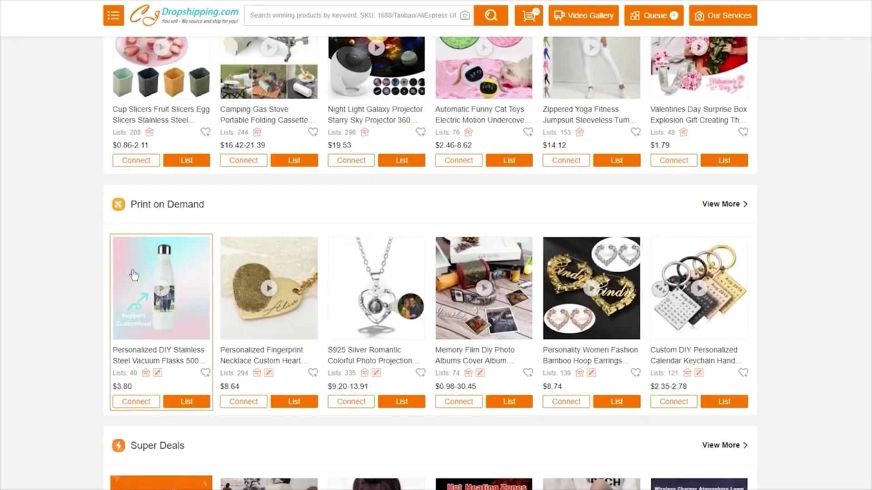
scroll(132, 269, "down", 3)
scroll(128, 199, "down", 4)
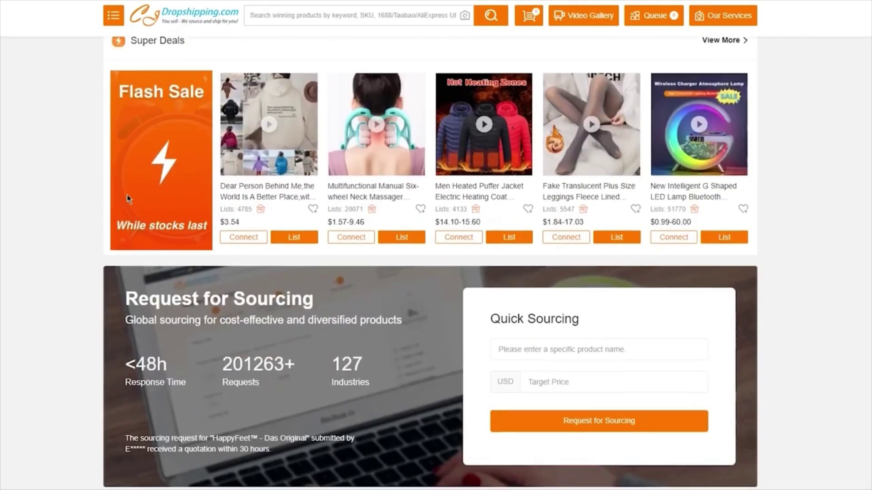
Open the Listing form for the Night Light Galaxy Projector's White USB variant at $19.53
left_click(497, 154)
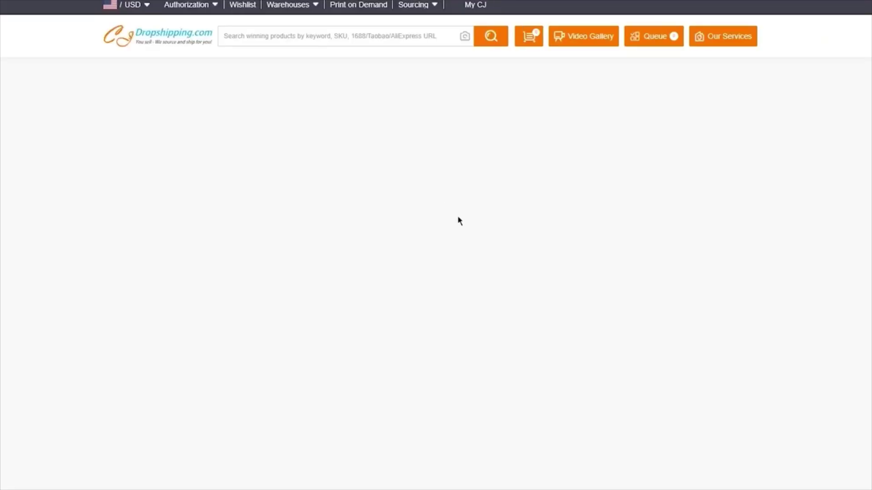
scroll(654, 287, "down", 1)
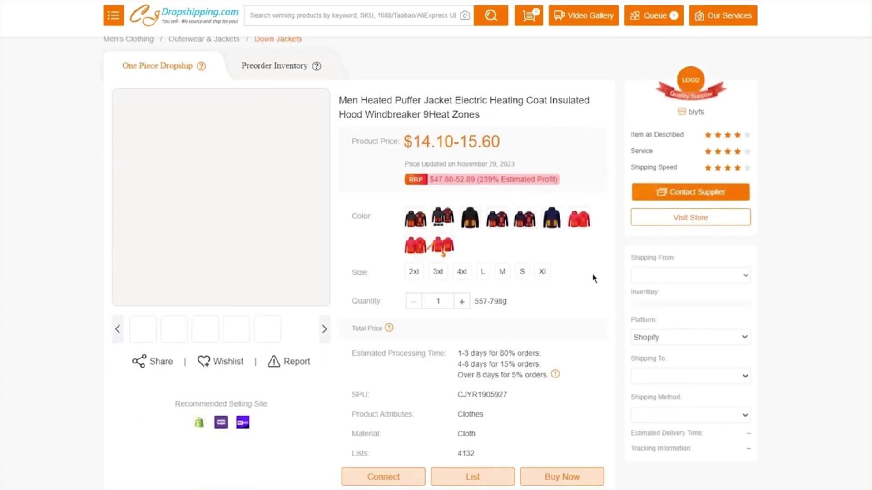
scroll(593, 278, "down", 4)
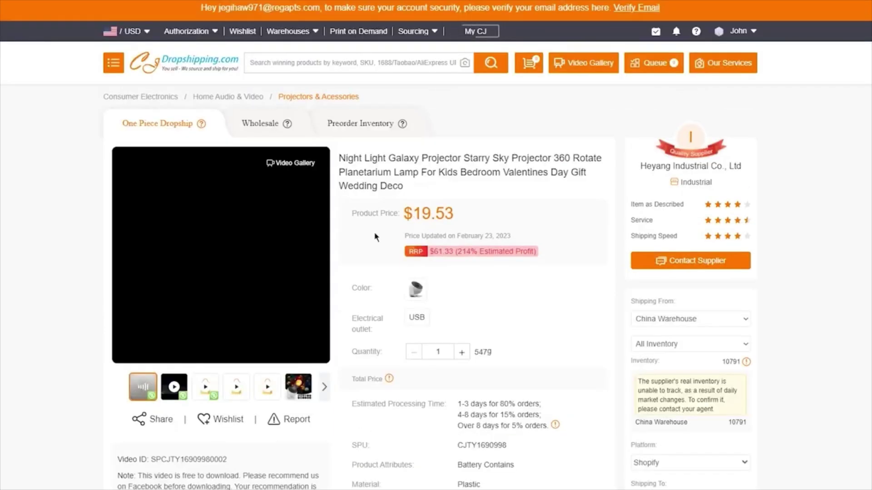
scroll(375, 237, "down", 5)
scroll(375, 237, "up", 5)
scroll(441, 250, "down", 4)
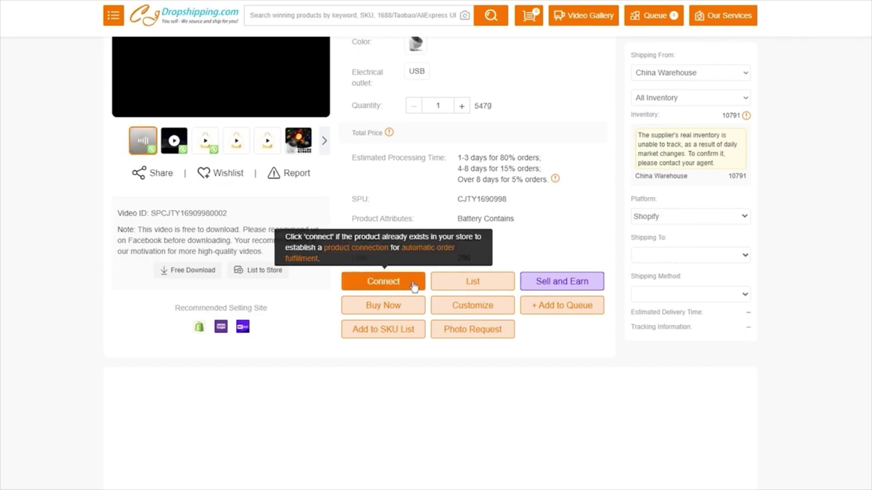
left_click(465, 285)
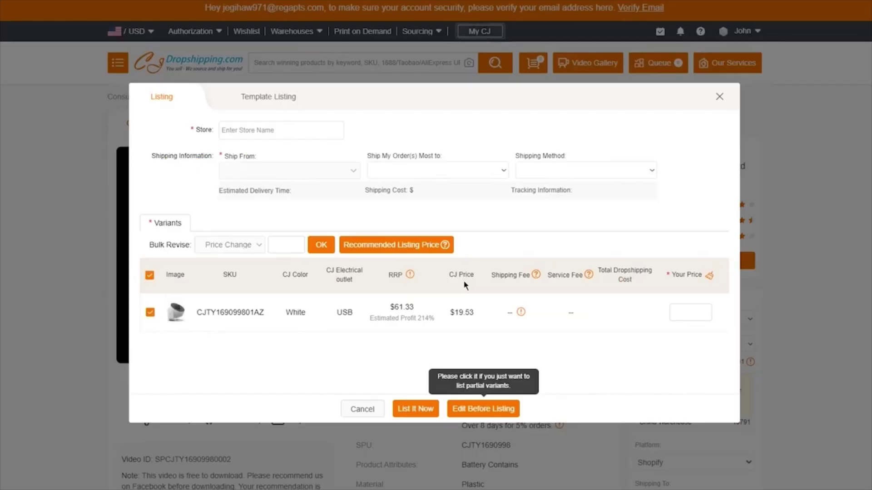
Try listing the projector, but the Store field shows no store available
left_click(290, 123)
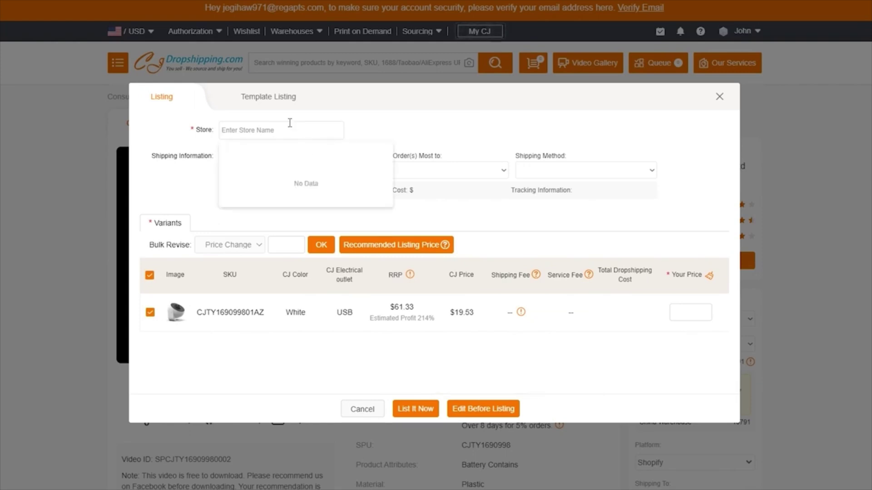
left_click(382, 141)
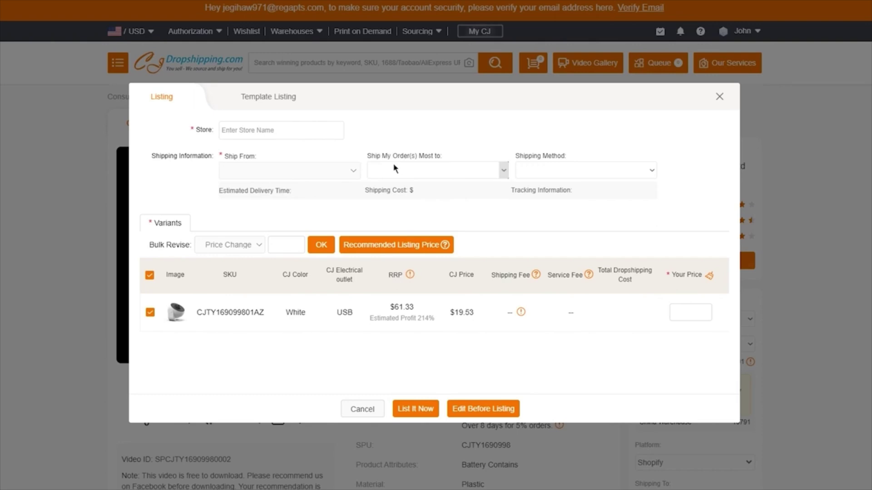
left_click(450, 170)
left_click(429, 172)
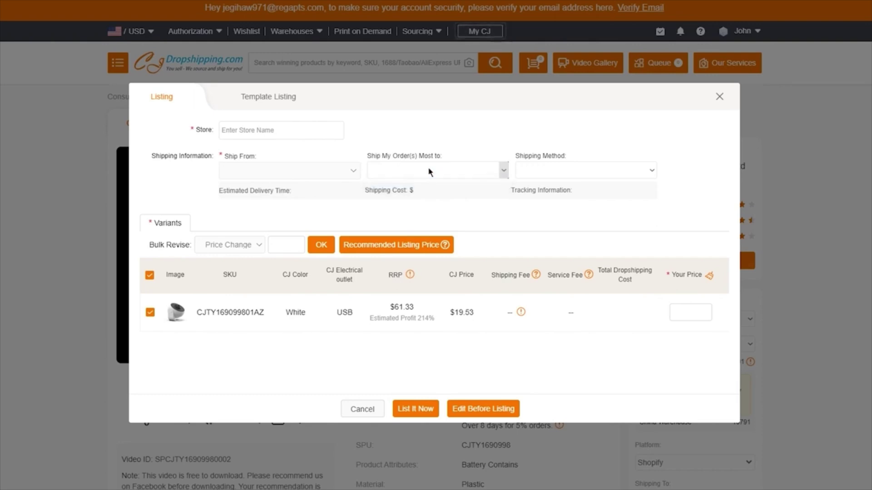
left_click(417, 408)
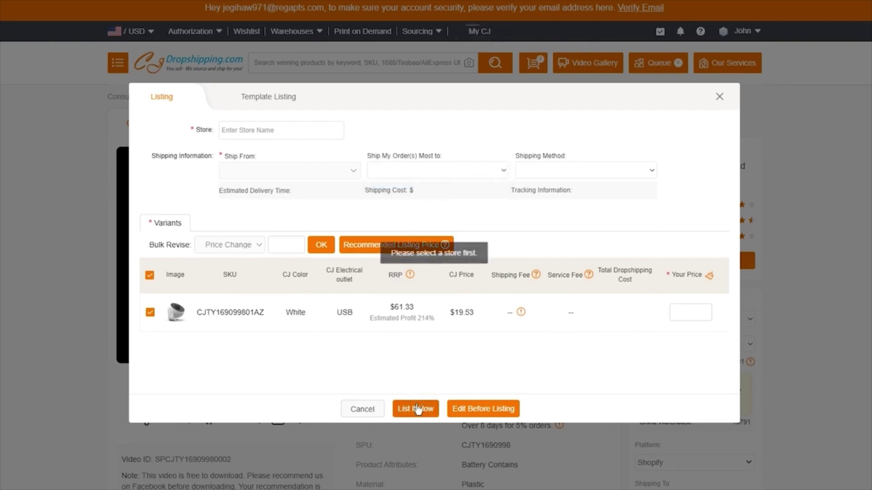
left_click(248, 131)
left_click(394, 142)
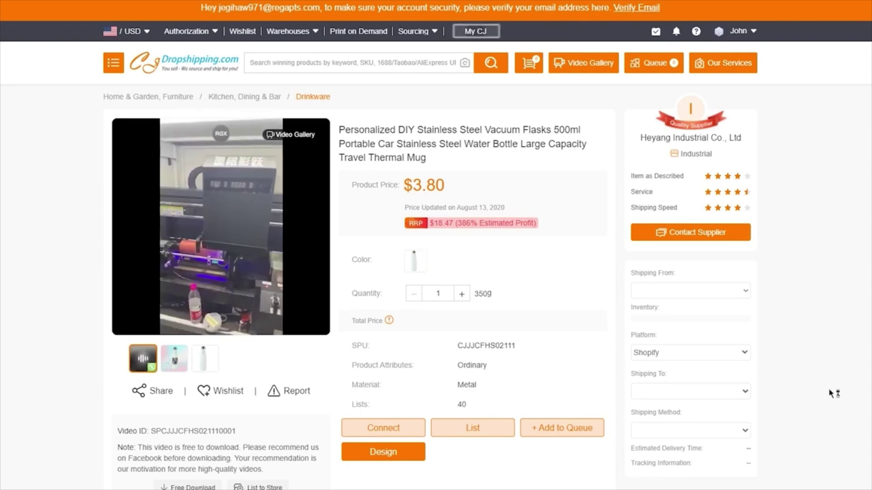
scroll(732, 366, "down", 5)
Open the flask's Listing form, find no store to choose, and close it
left_click(473, 212)
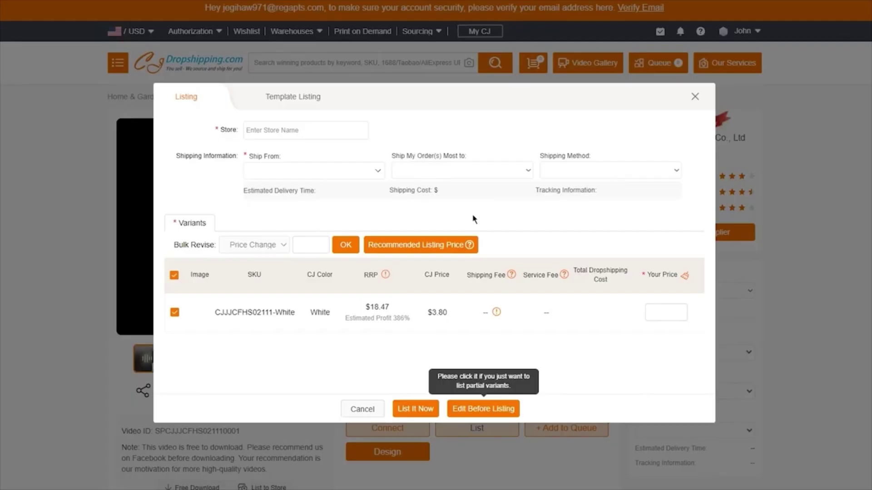
left_click(324, 136)
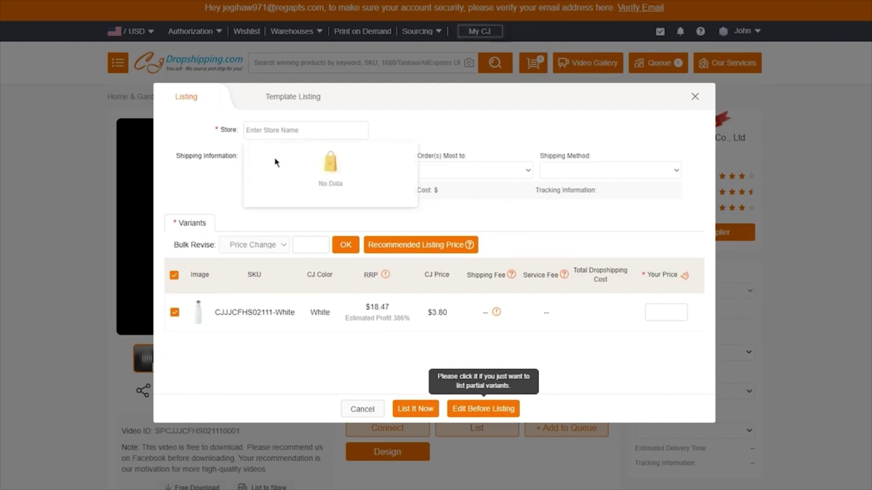
left_click(459, 155)
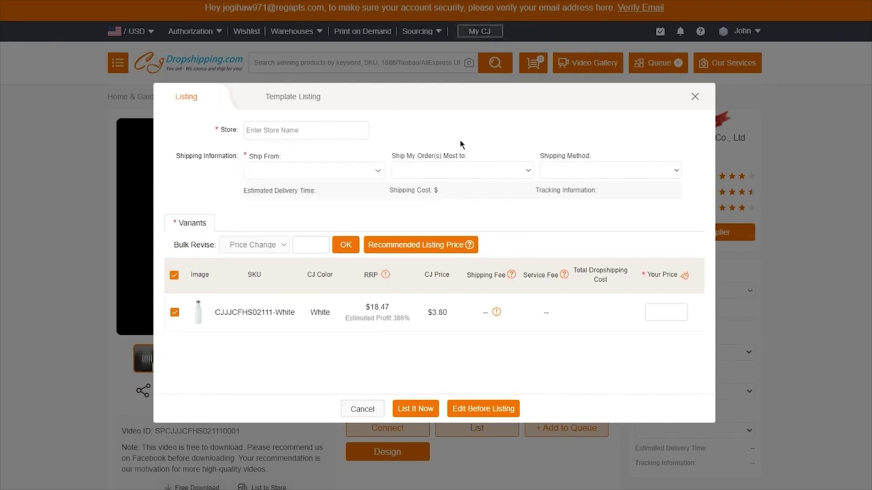
left_click(316, 129)
left_click(481, 133)
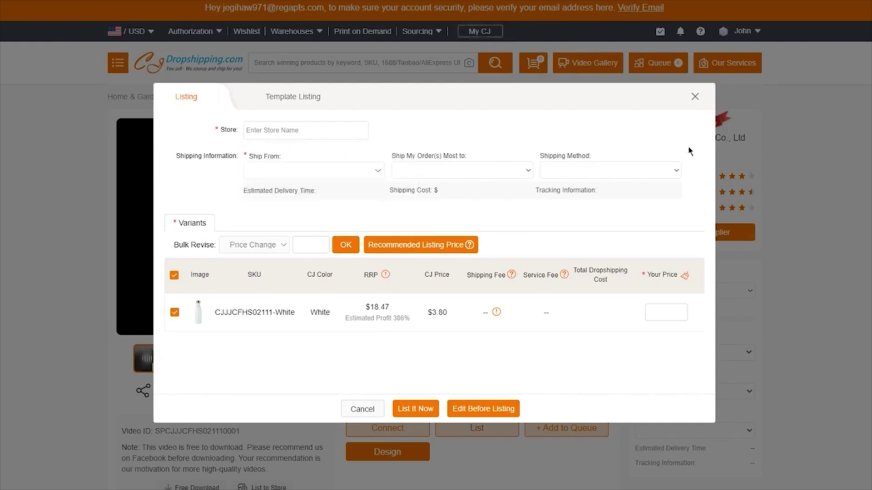
left_click(693, 97)
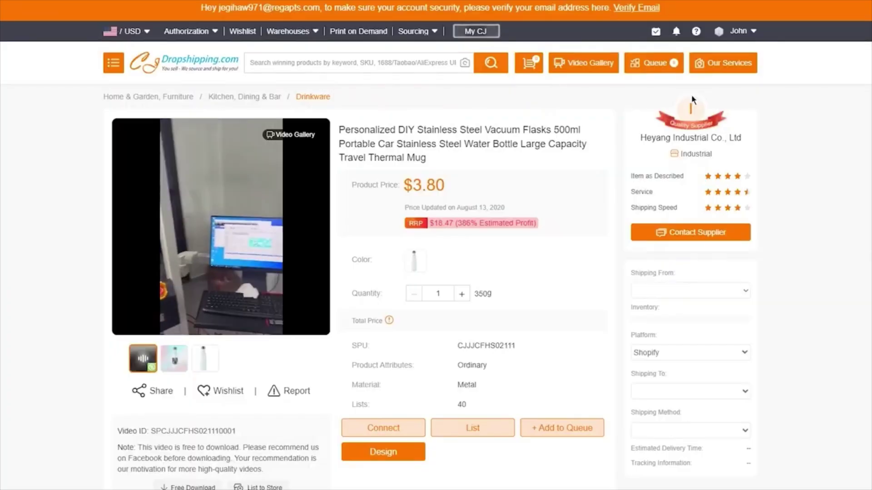
Go to the My CJ dashboard and cancel the Email Verification prompt
left_click(471, 35)
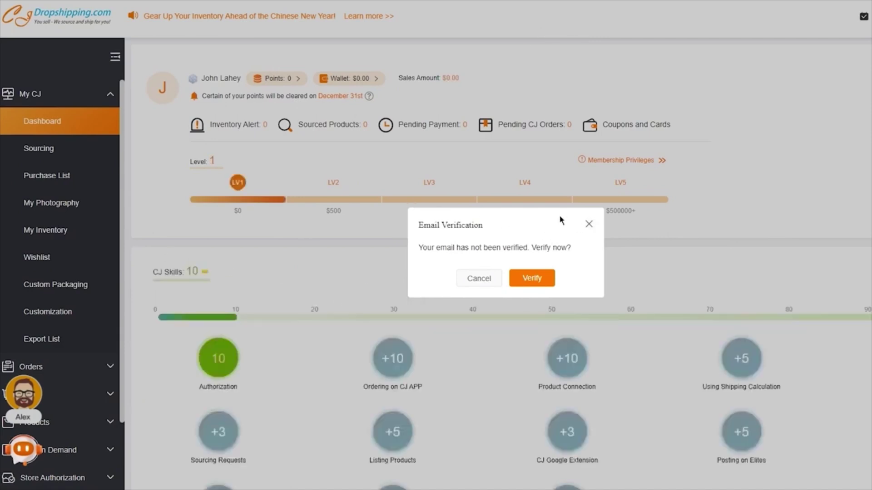
left_click(587, 227)
scroll(101, 318, "down", 3)
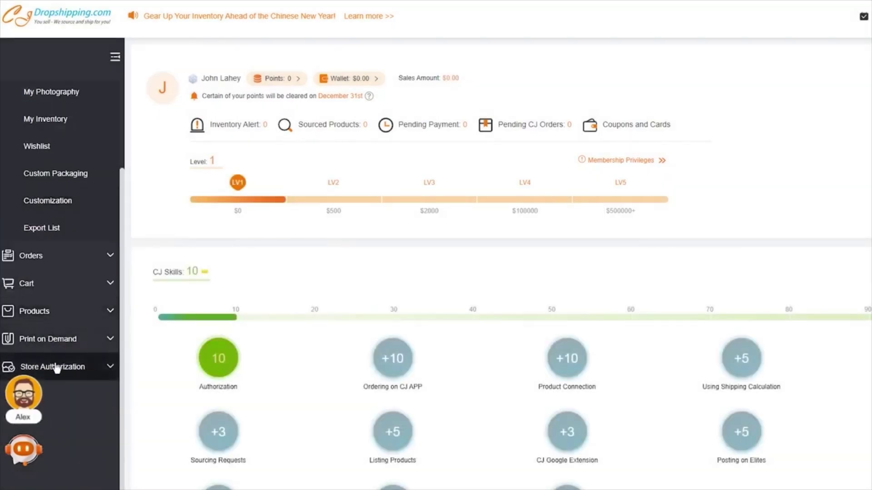
Expand Store Authorization and open the Shopify store authorization page
right_click(78, 368)
left_click(79, 368)
scroll(53, 162, "down", 5)
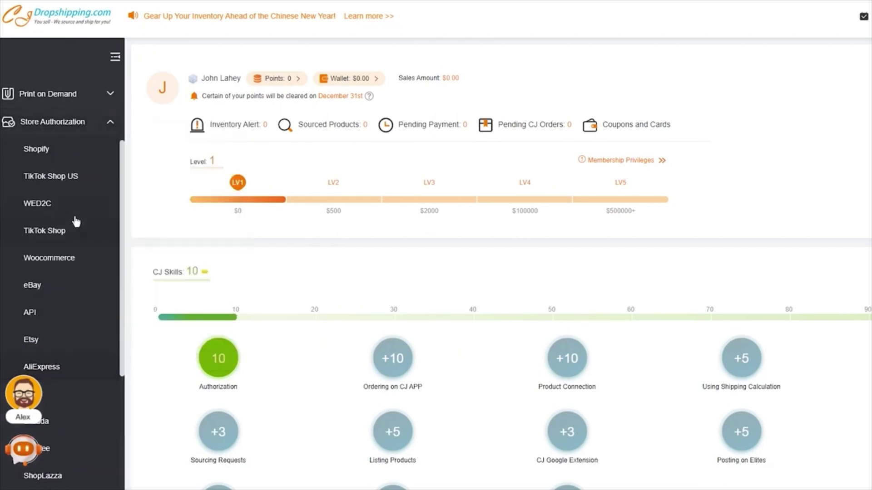
left_click(53, 160)
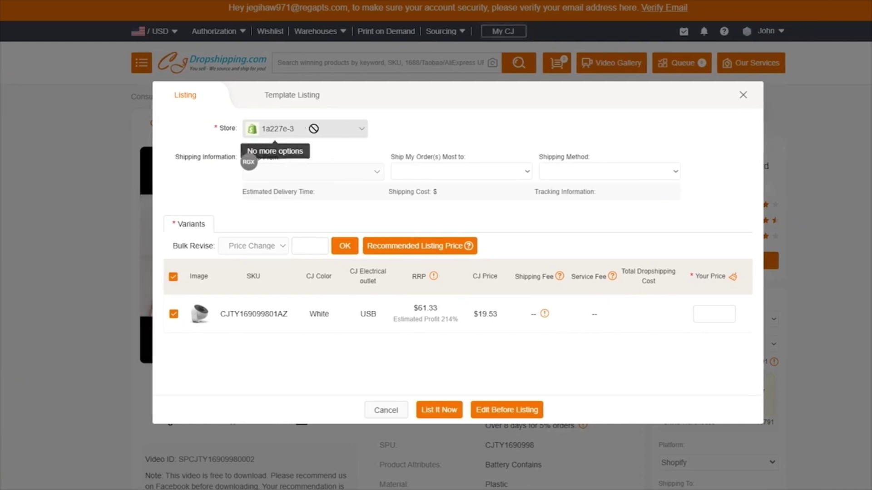
Try listing the projector, then close and reopen its listing form
left_click(452, 415)
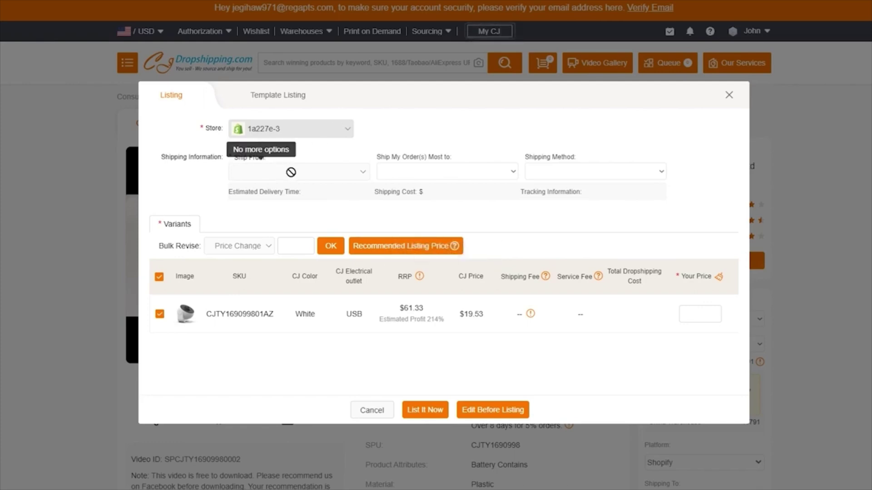
left_click(384, 412)
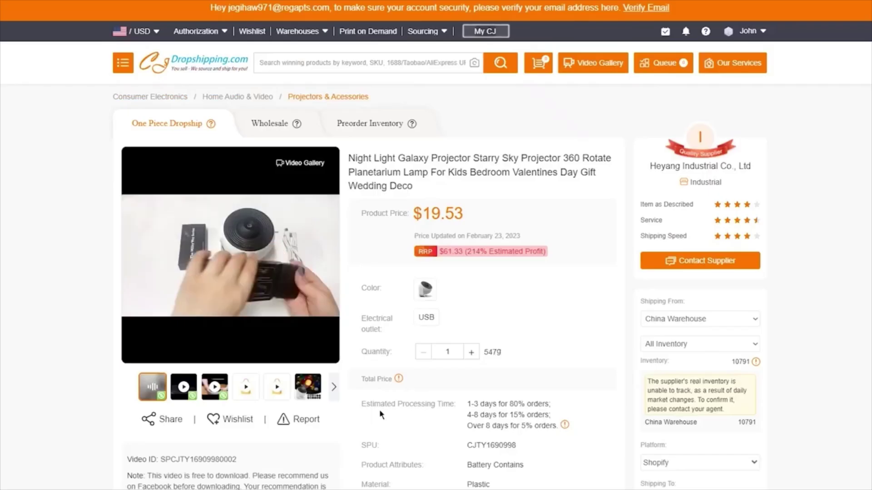
scroll(491, 293, "down", 10)
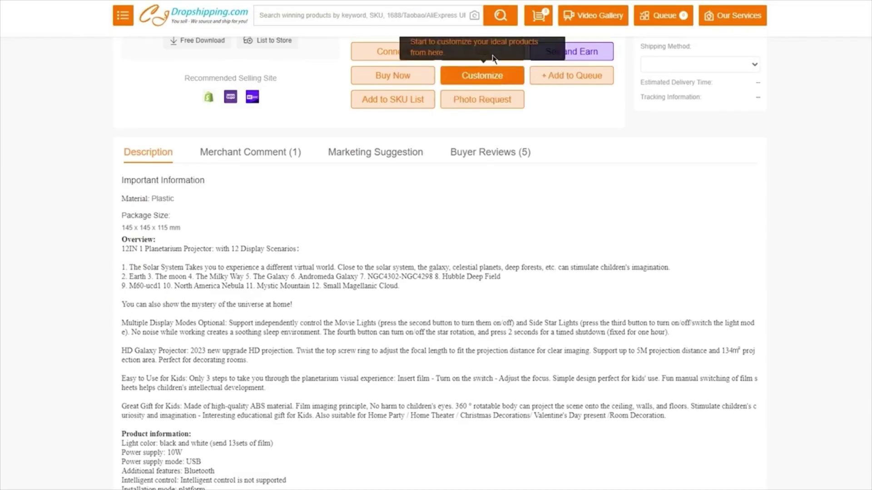
left_click(475, 52)
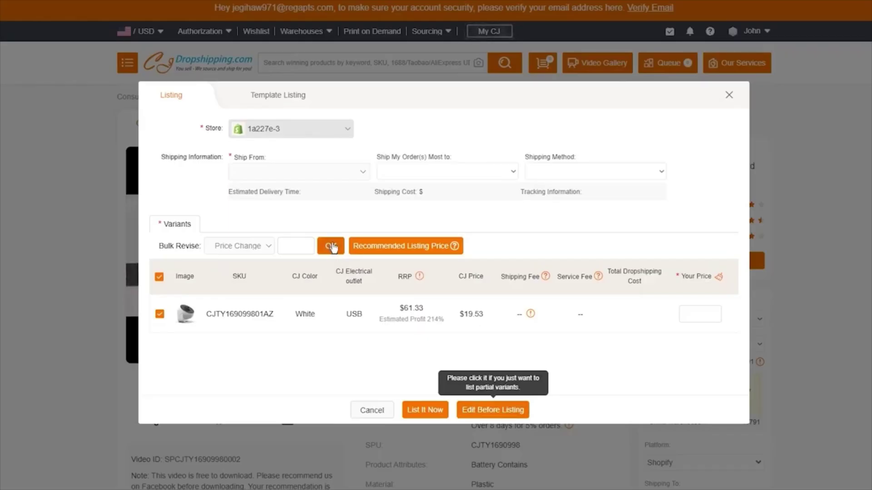
Apply the recommended 61.33 retail price and attempt List It Now
left_click(416, 248)
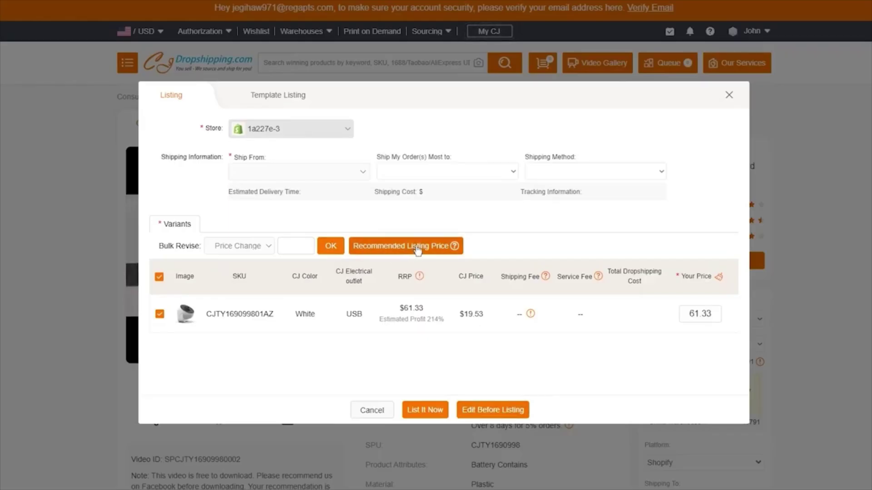
left_click(432, 411)
right_click(434, 411)
left_click(386, 155)
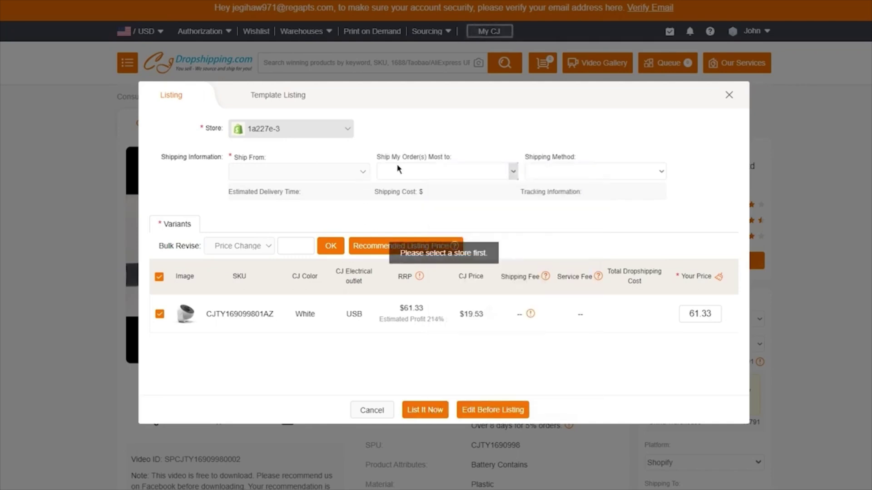
Check the Ship To and Shipping Method options, then close the projector listing dialog
left_click(399, 171)
left_click(552, 170)
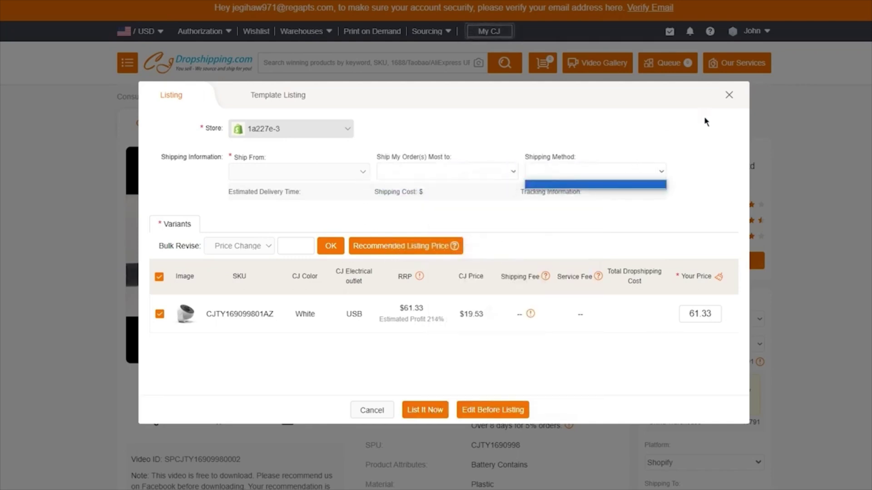
left_click(729, 94)
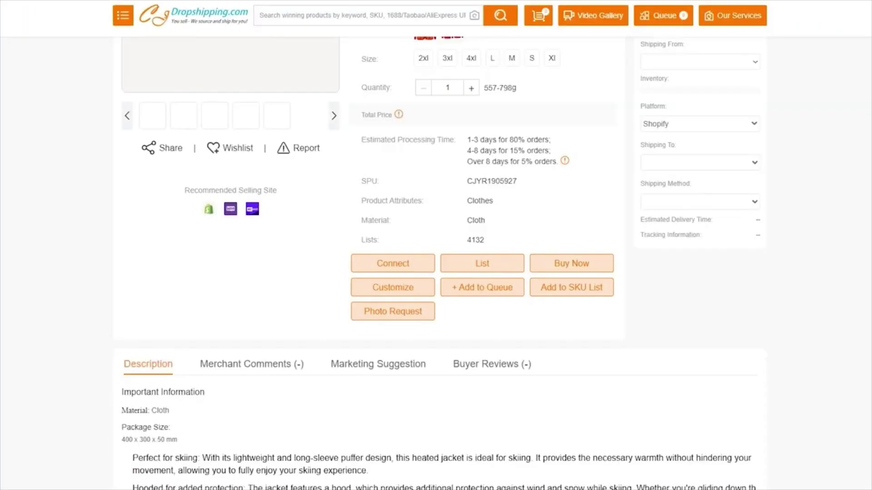
Close Shopify's 'Picked for you' recommended apps pop-up by clicking the backdrop
scroll(300, 136, "up", 6)
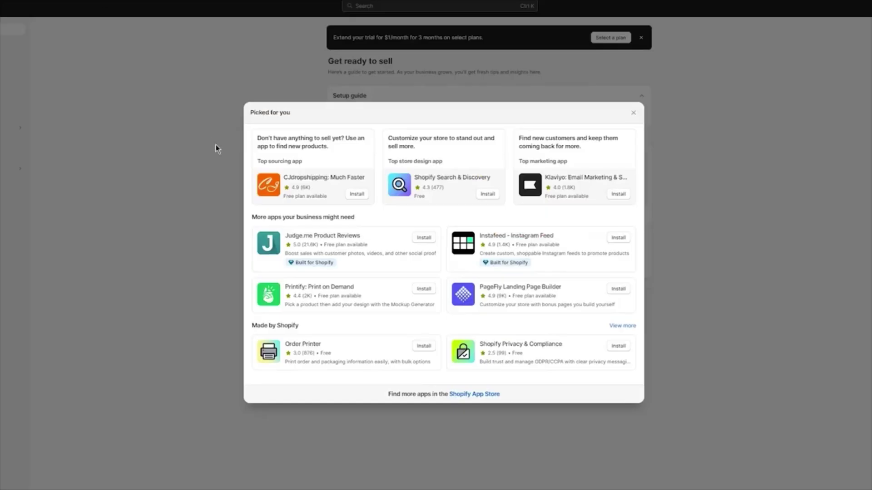
left_click(124, 155)
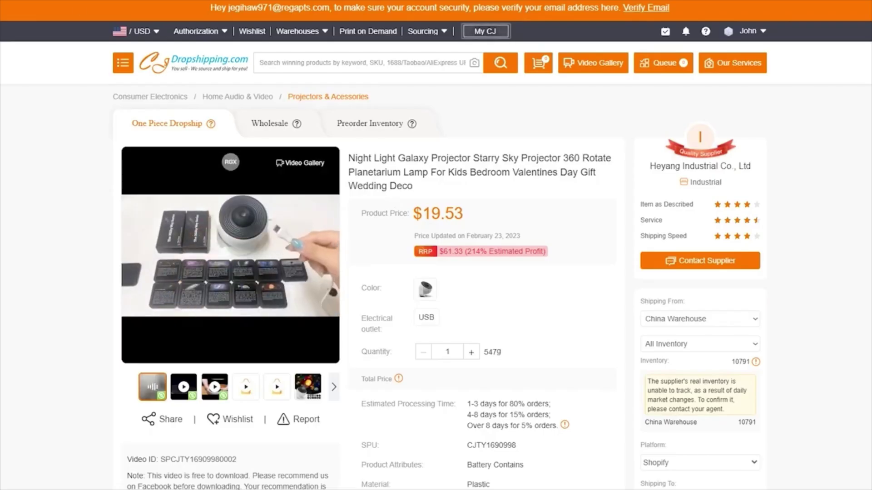
Scroll the Men Heated Puffer Jacket page until its List button is in view
scroll(467, 201, "down", 7)
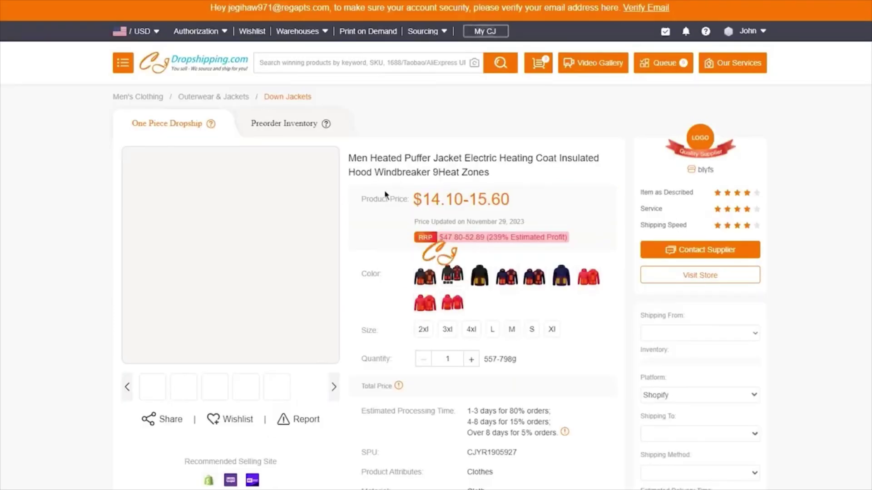
scroll(384, 189, "down", 2)
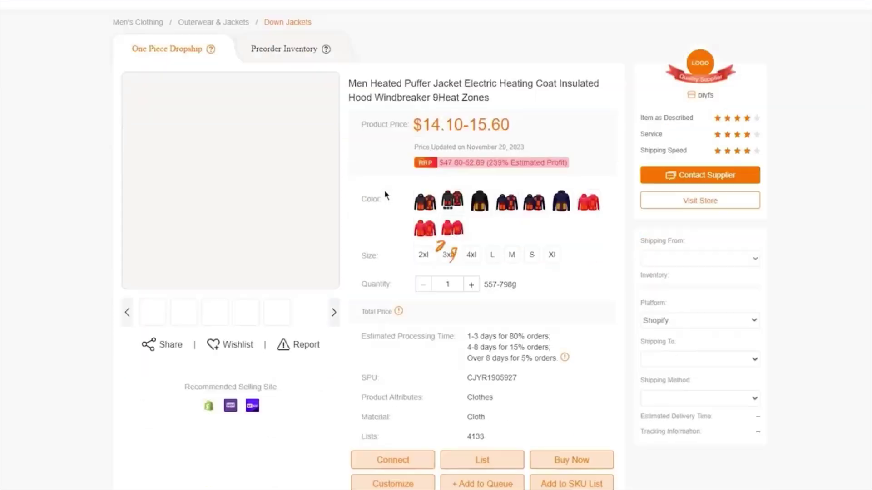
scroll(384, 191, "down", 3)
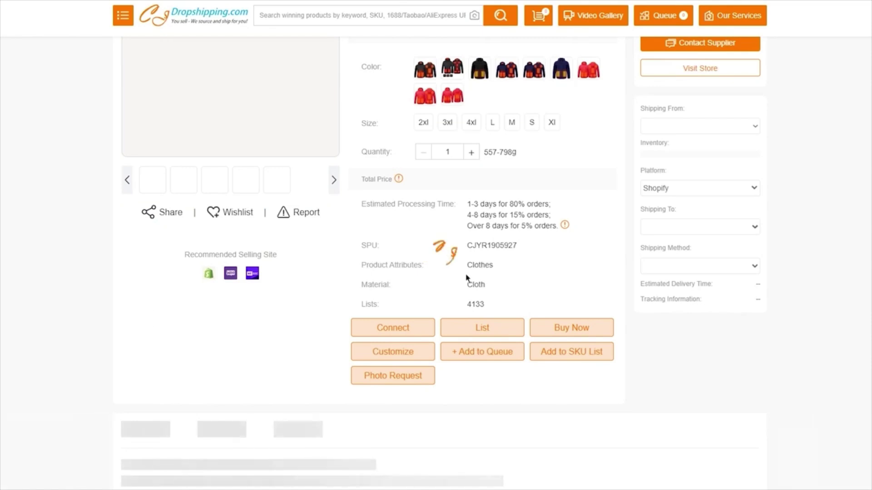
scroll(466, 278, "up", 1)
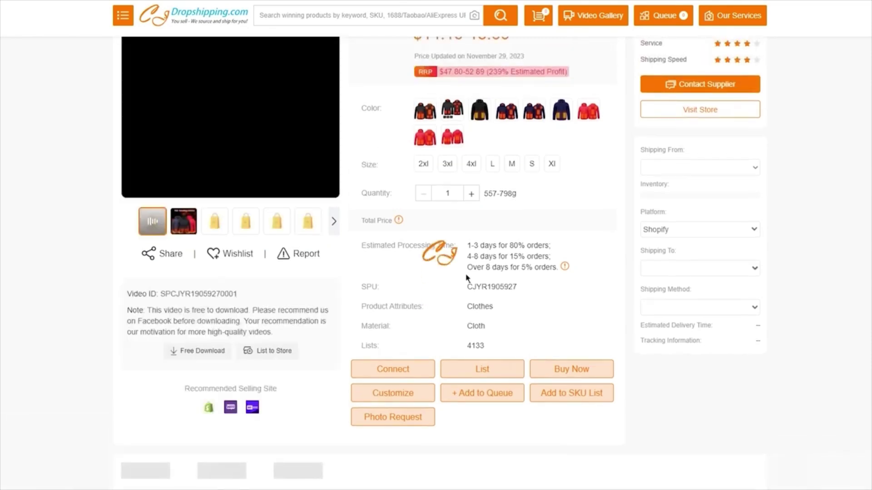
Open the jacket's listing form and check the Store, Ship From and Ship To choices
left_click(474, 375)
left_click(282, 53)
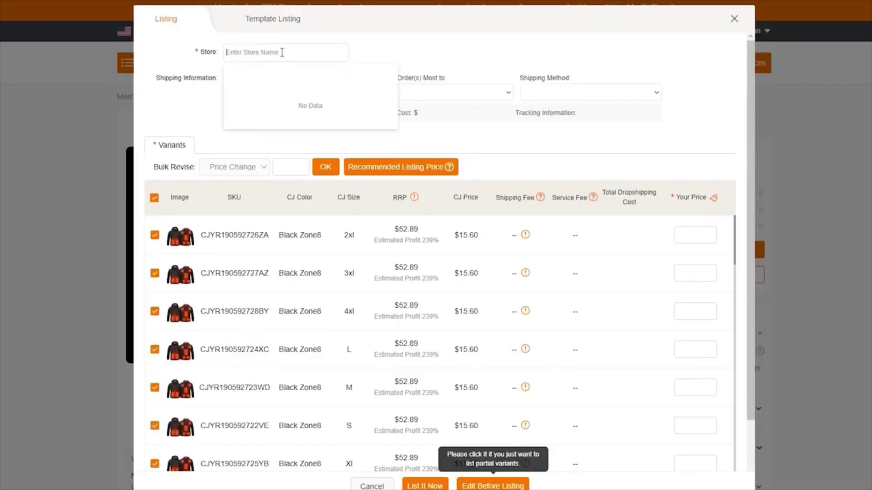
left_click(381, 44)
left_click(280, 51)
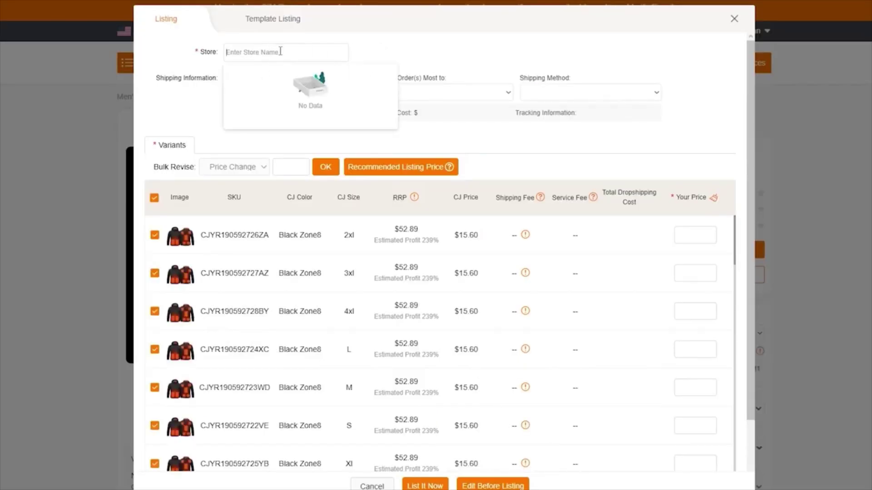
left_click(403, 52)
left_click(325, 94)
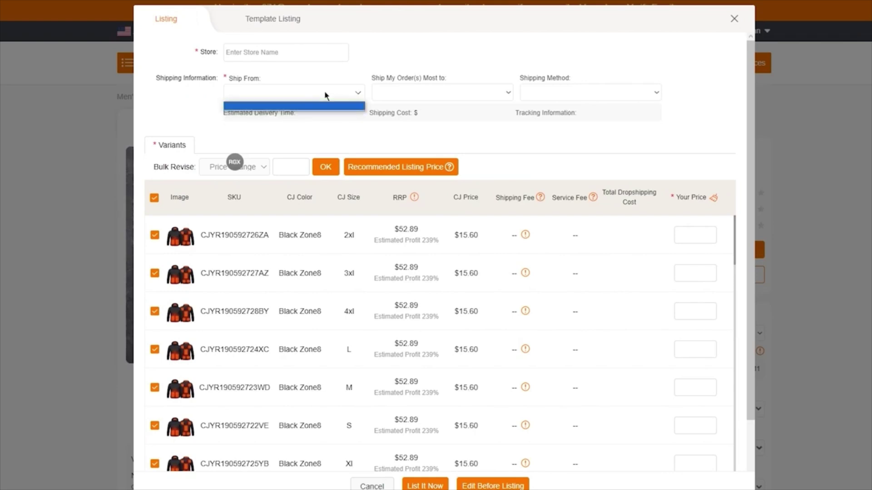
left_click(402, 96)
left_click(493, 61)
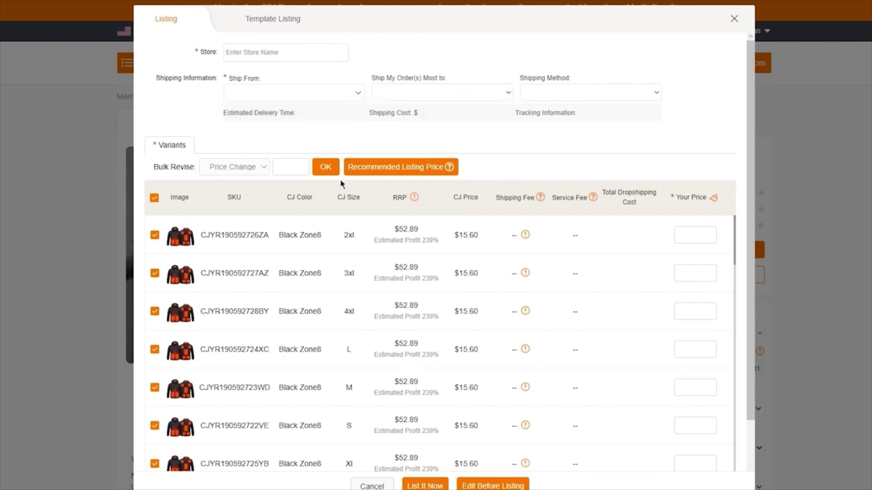
Apply recommended prices to all jacket variants, attempt List It Now, then close the form
left_click(393, 168)
scroll(511, 352, "down", 10)
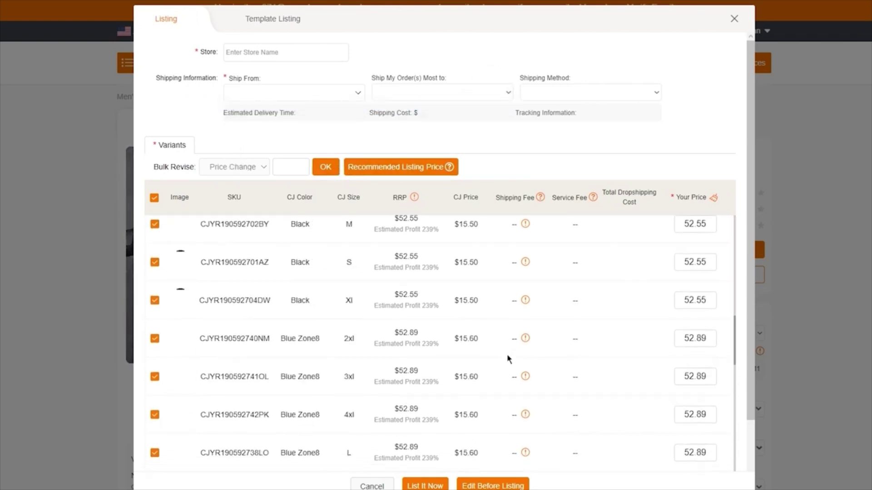
scroll(508, 359, "down", 5)
left_click(424, 486)
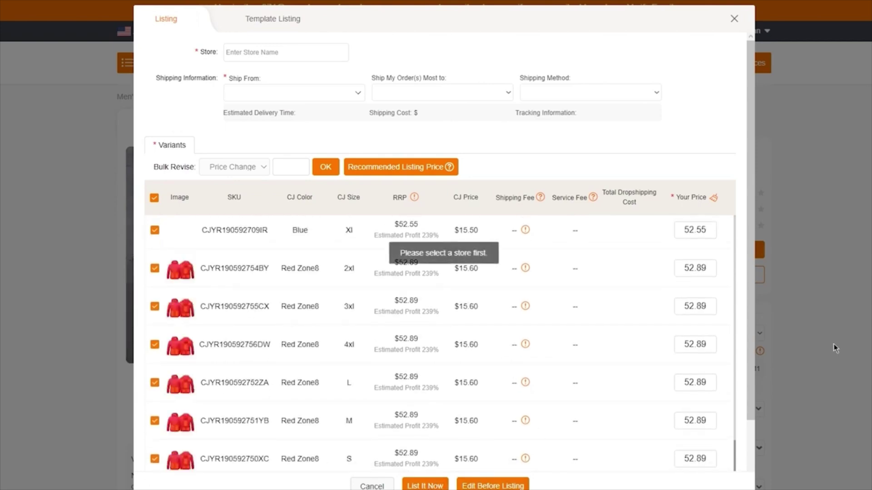
left_click(734, 18)
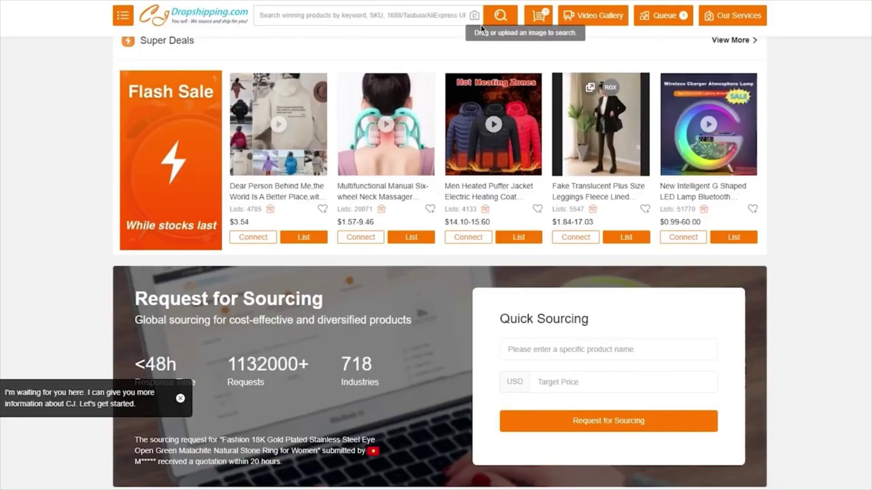
Scroll back to the homepage top and go to the My CJ dashboard
scroll(603, 34, "down", 5)
scroll(602, 35, "up", 9)
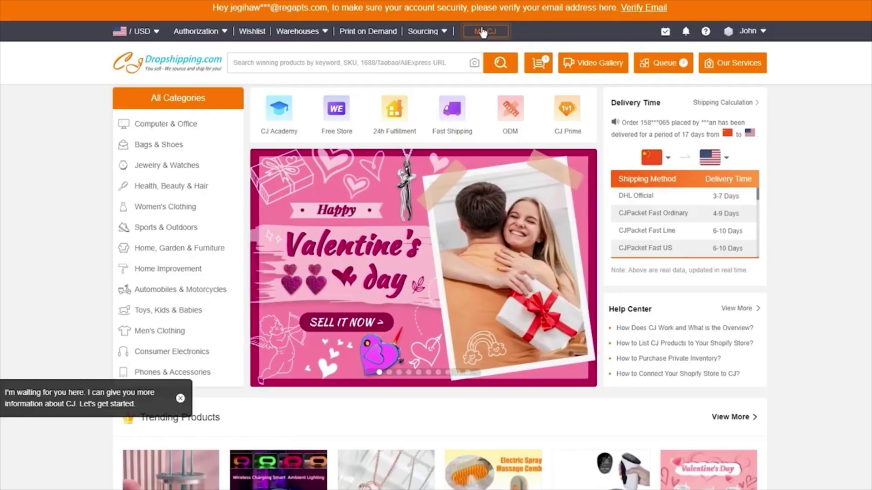
left_click(482, 32)
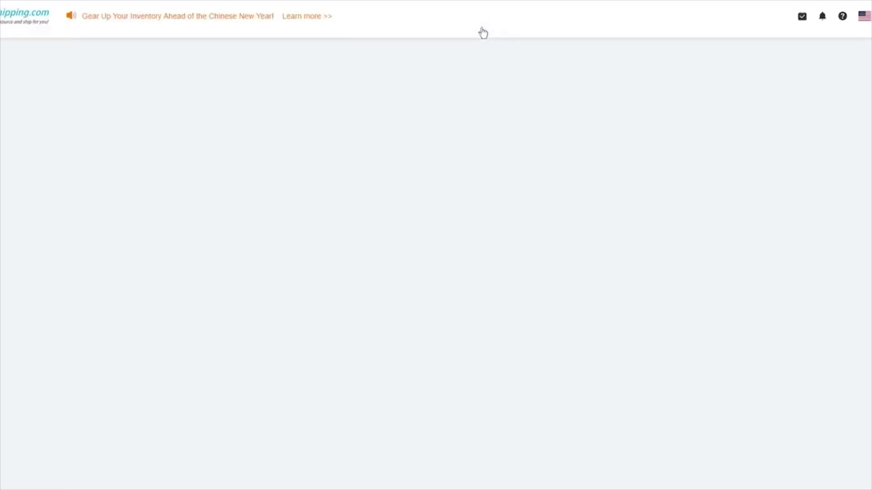
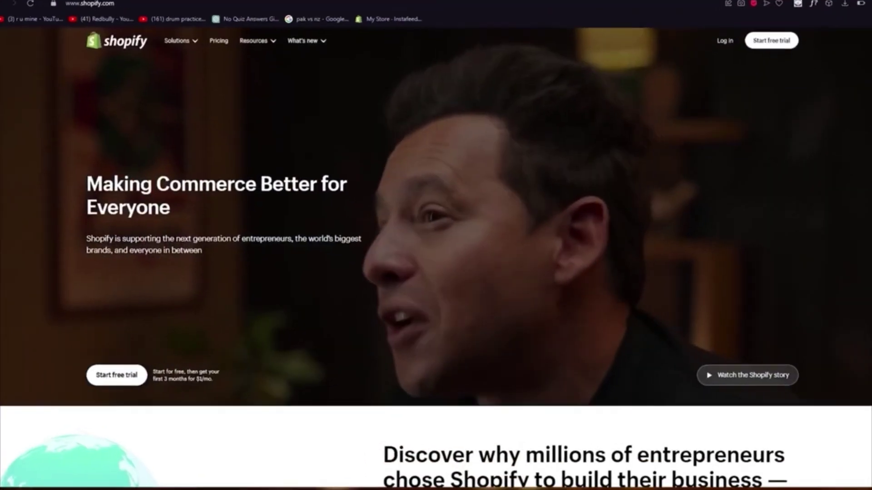
Scroll the Shopify homepage down and back up
scroll(366, 163, "down", 5)
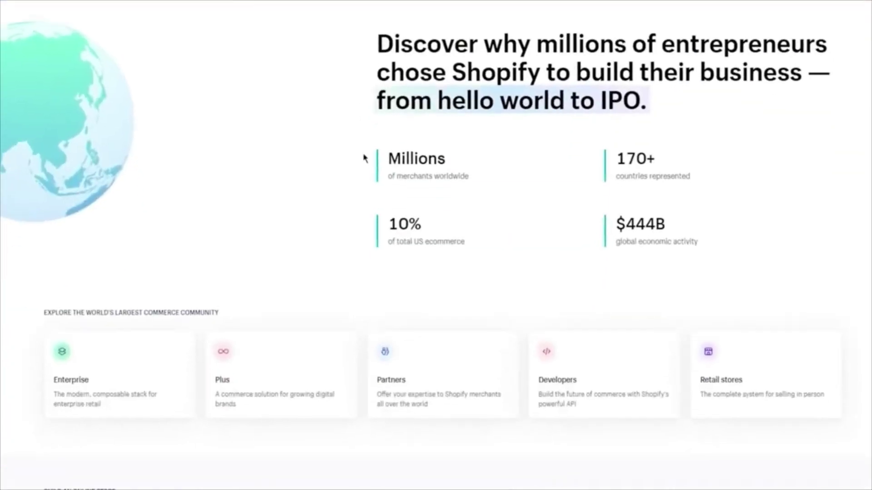
scroll(364, 158, "up", 5)
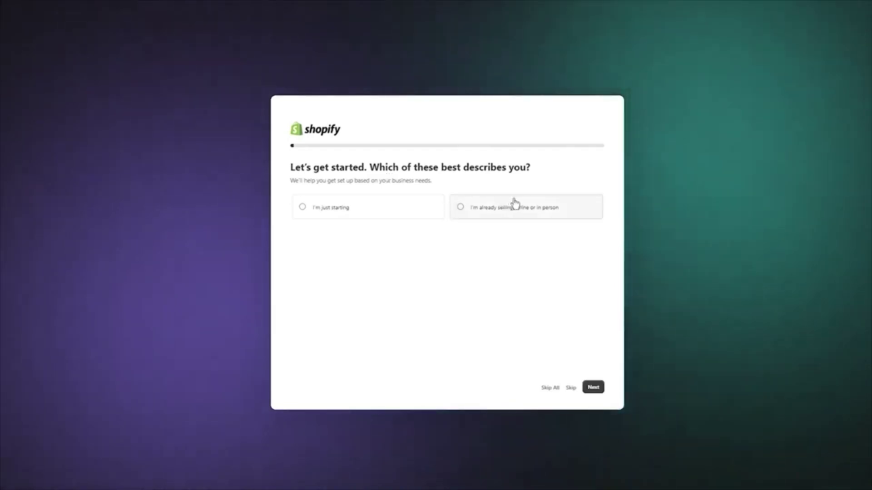
Answer the first questions: just starting, selling via an online store, dropshipping products
left_click(396, 209)
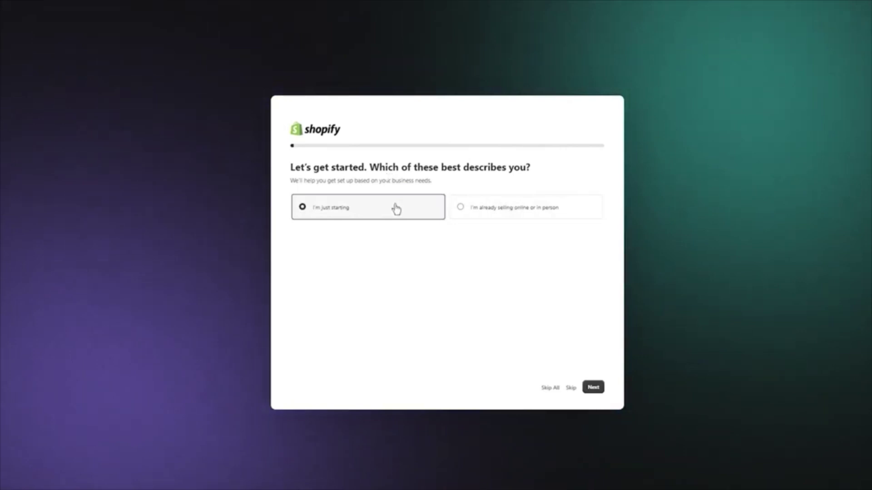
left_click(593, 387)
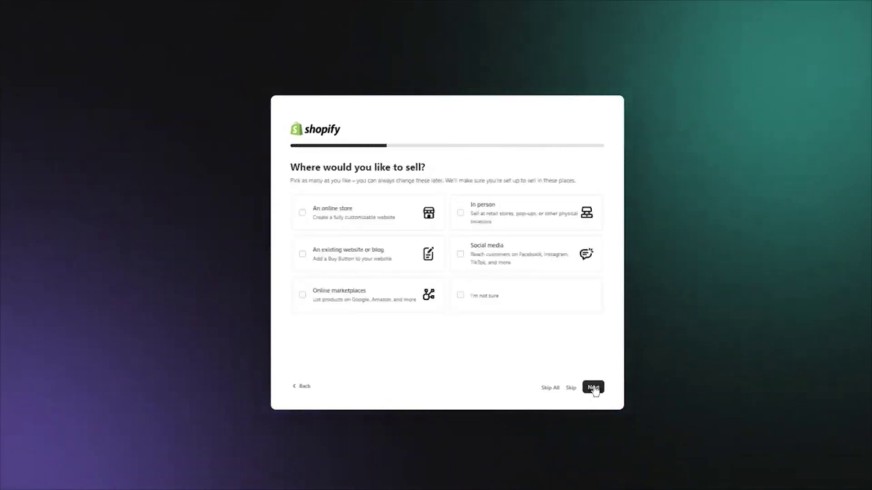
left_click(337, 217)
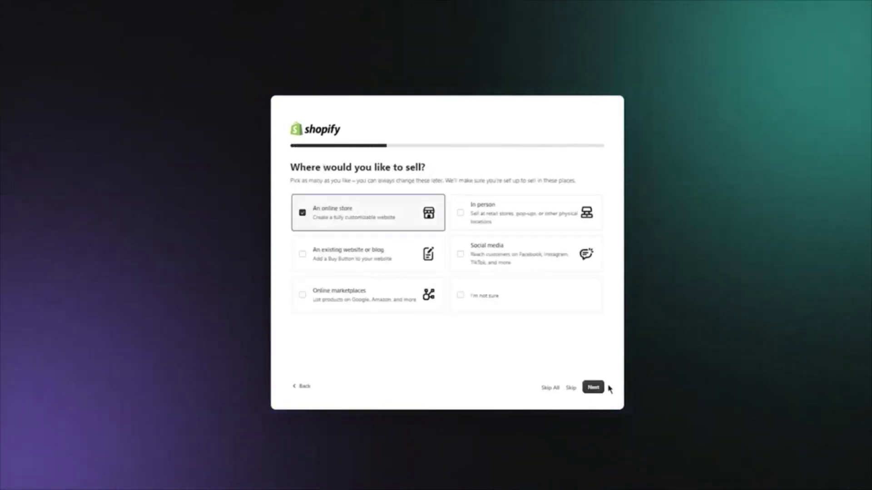
left_click(593, 388)
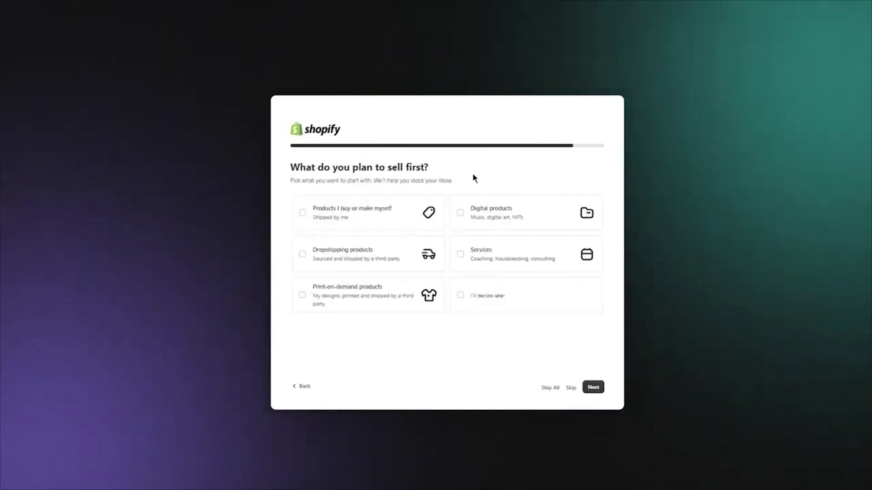
left_click(350, 269)
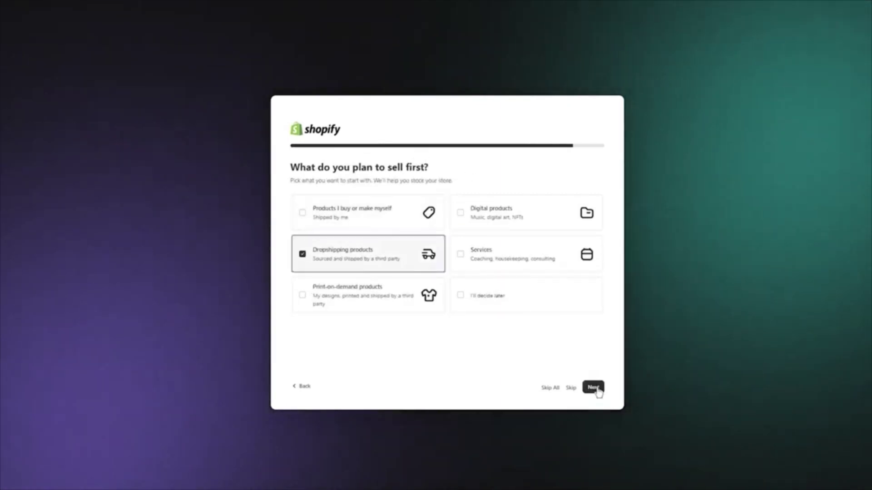
left_click(594, 388)
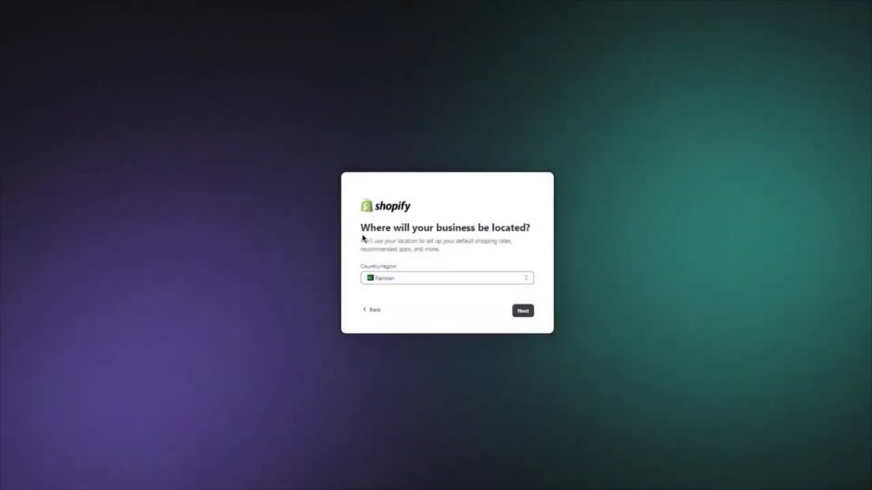
Confirm Pakistan as the business location
left_click_drag(504, 227, 531, 227)
left_click(537, 226)
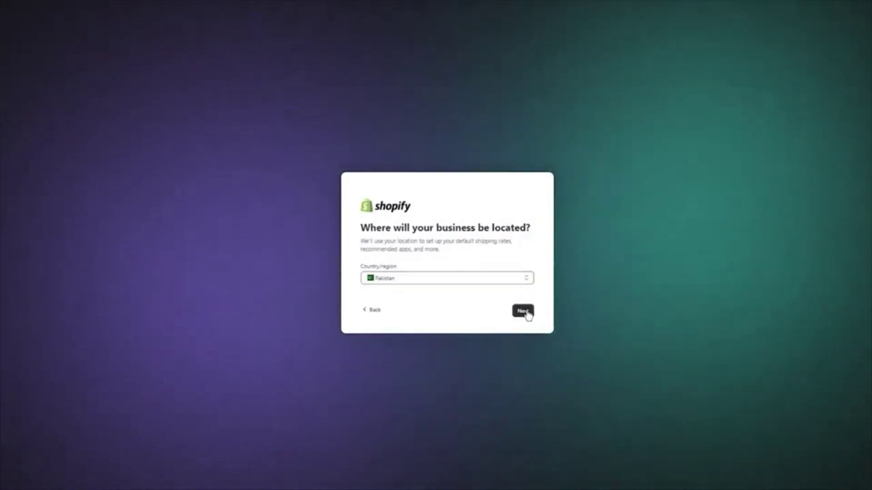
left_click(522, 312)
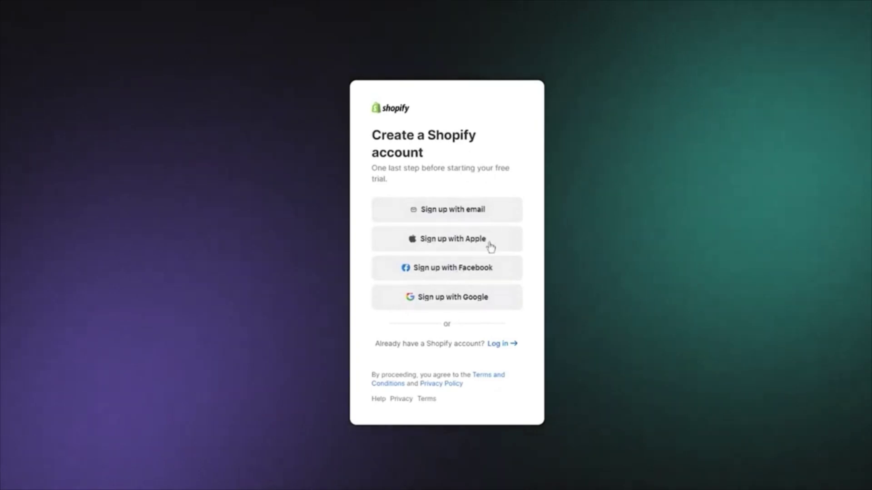
Choose email sign-up and paste the copied temporary email address into the email field
left_click(475, 212)
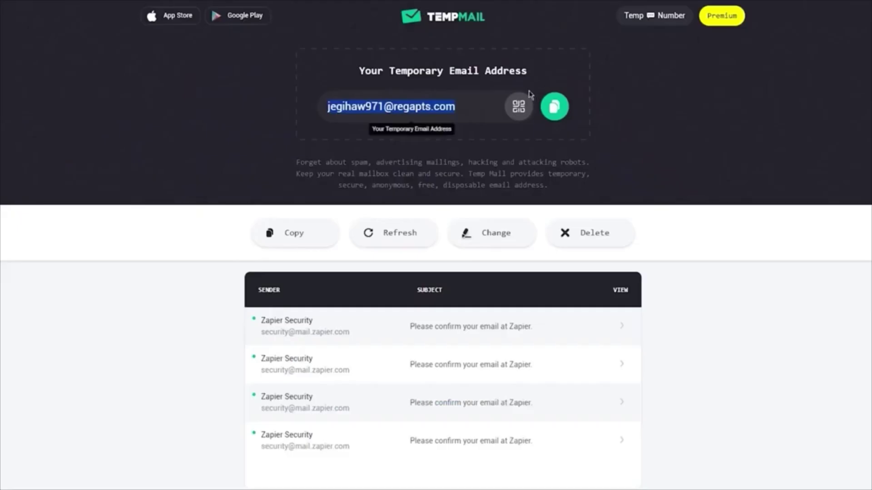
left_click(554, 106)
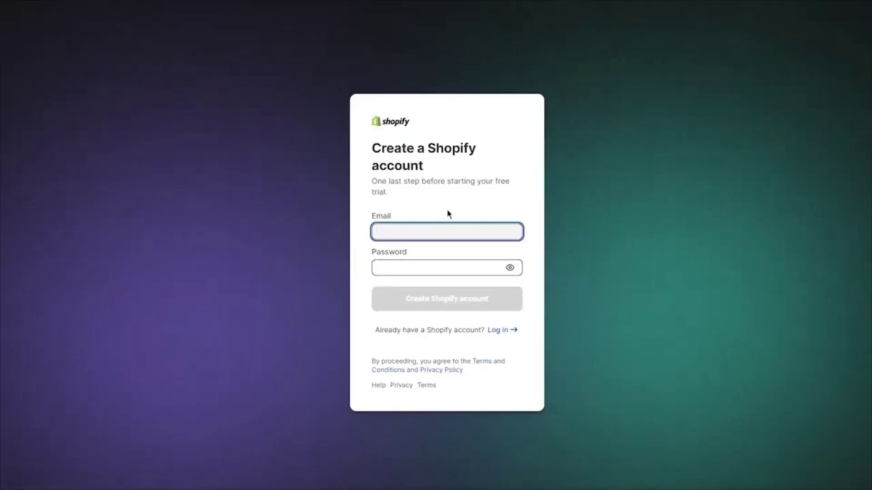
left_click(436, 232)
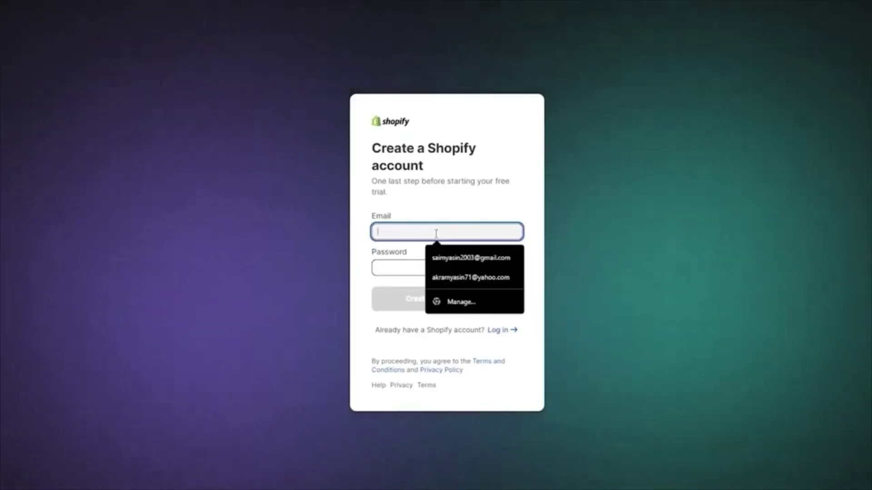
right_click(436, 236)
left_click(479, 317)
key("ctrl+v")
Enter the account password and create the Shopify account
left_click(409, 267)
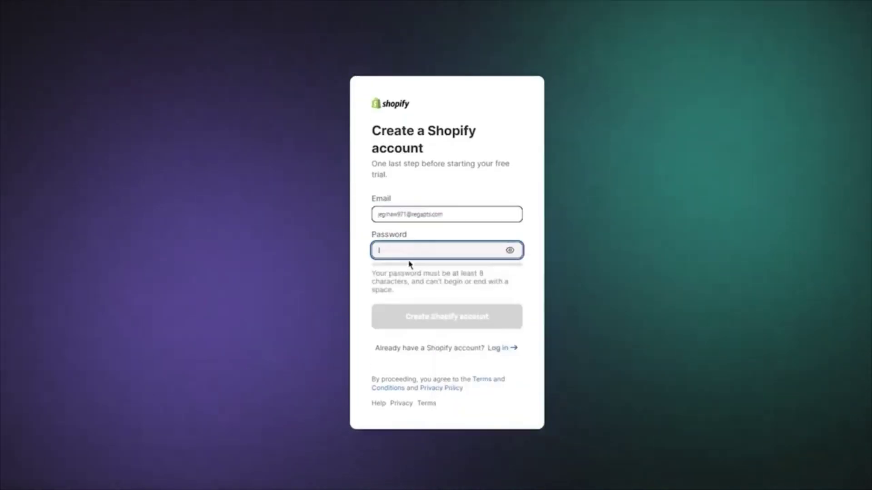
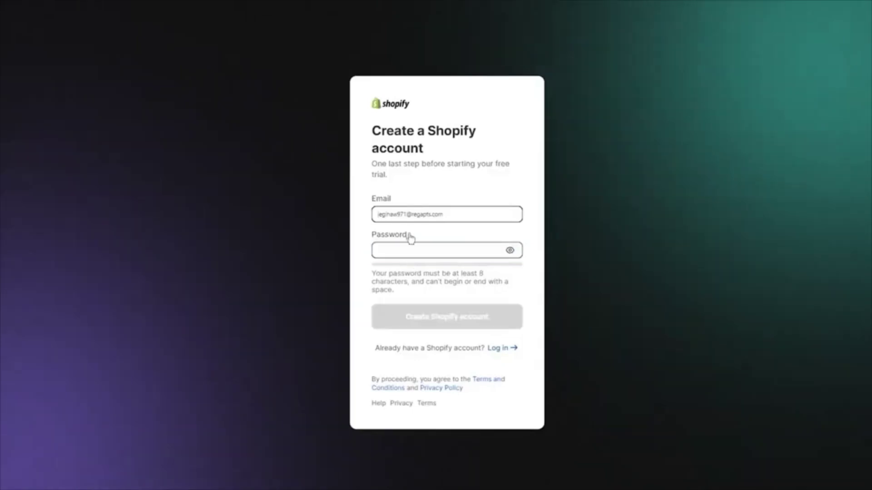
left_click(407, 249)
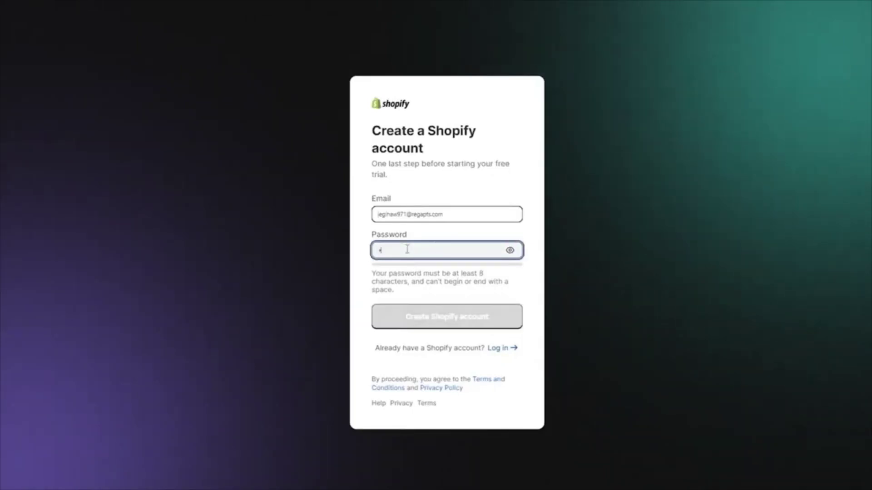
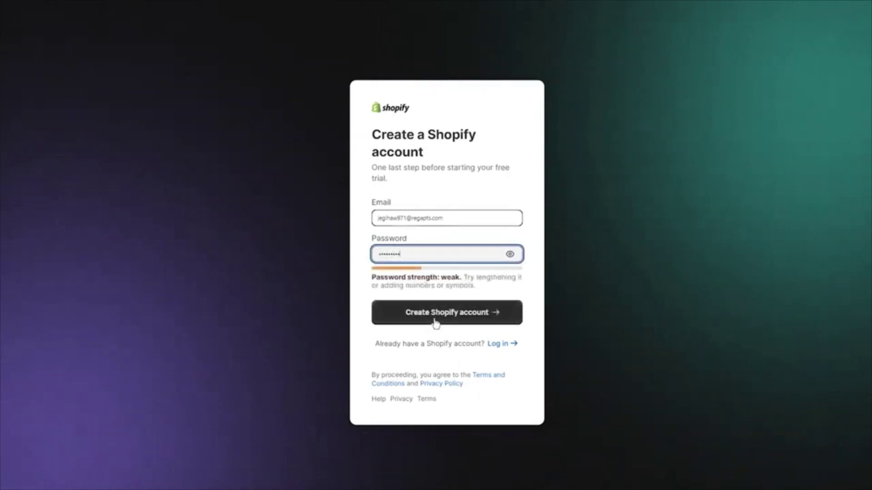
left_click(436, 320)
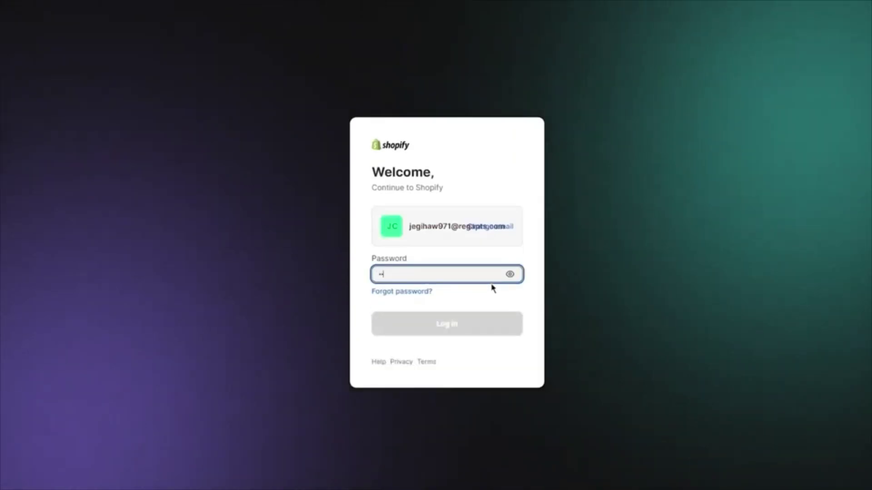
type("••••")
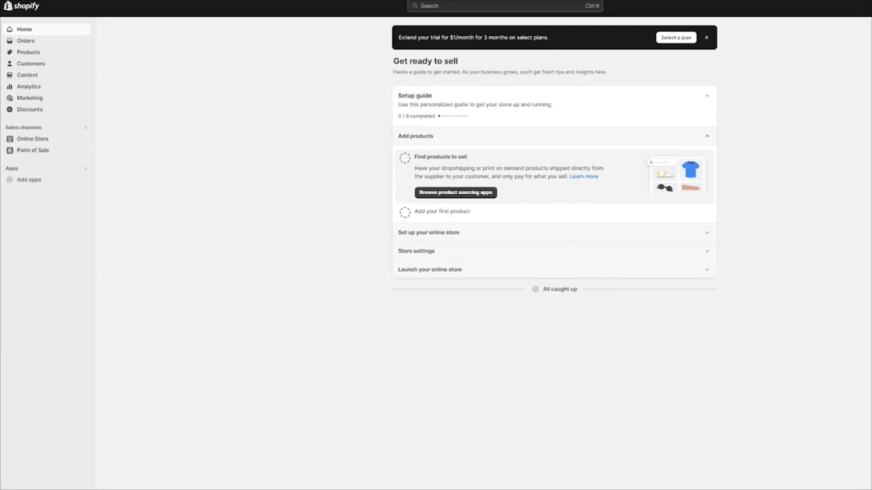
Open the full Shopify App Store from the suggested apps section
left_click(37, 183)
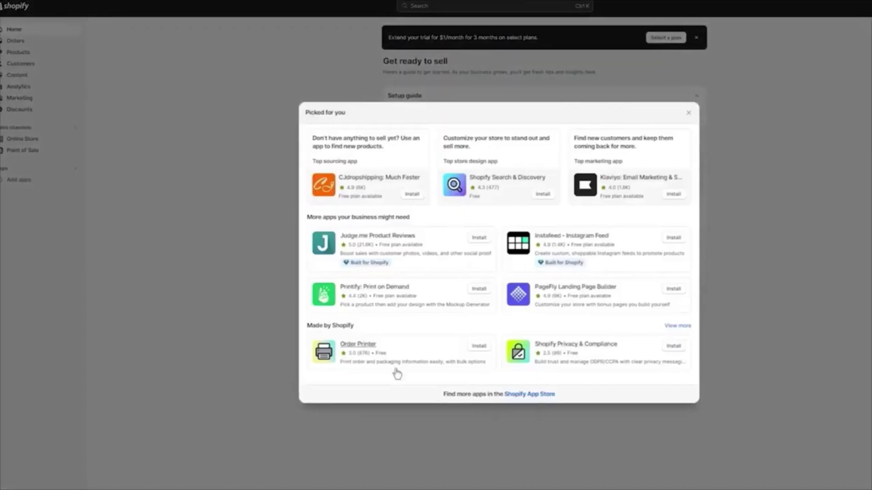
left_click(519, 394)
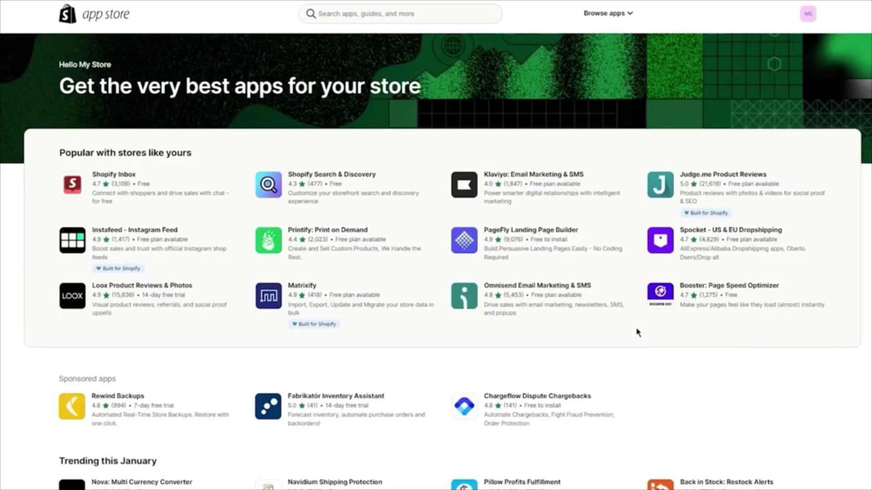
scroll(628, 363, "down", 5)
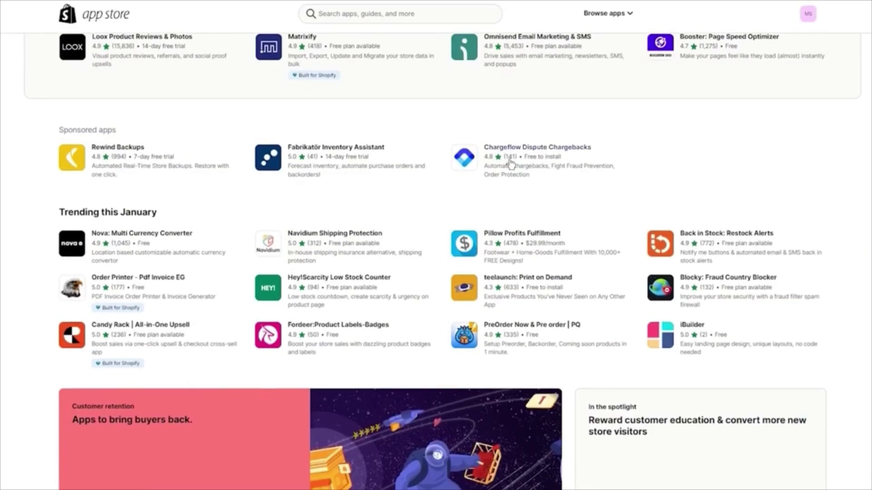
scroll(507, 162, "up", 5)
Search for 'cj' and launch the CJdropshipping: Much Faster app
left_click(405, 13)
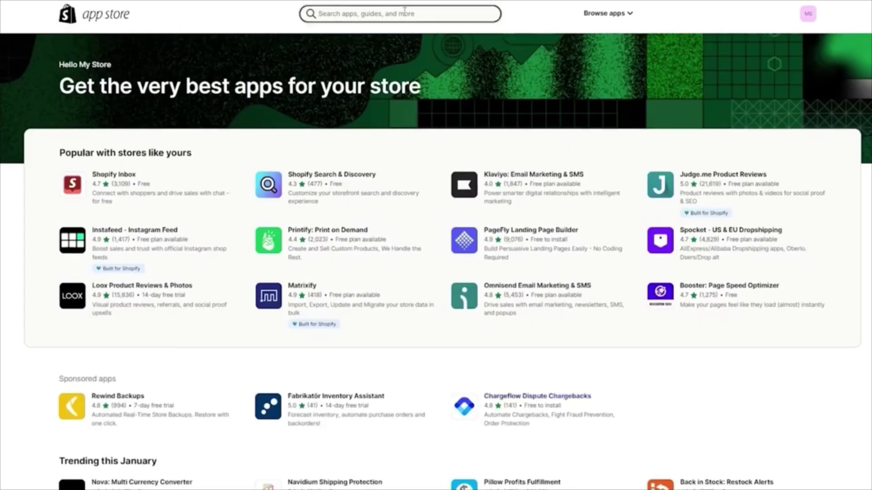
type("c")
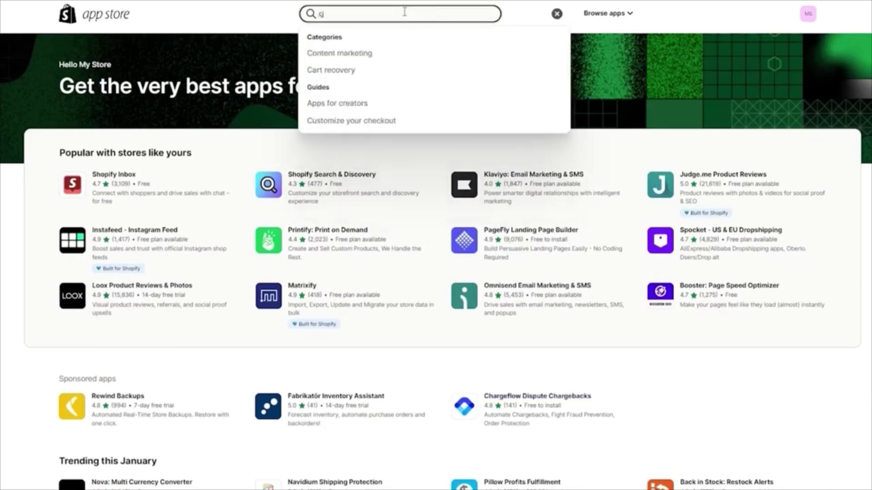
type("j")
key("Return")
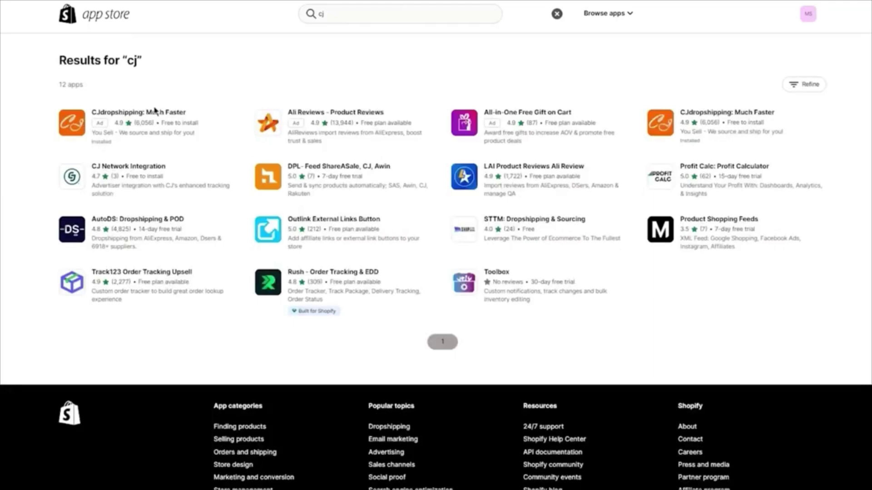
left_click(155, 112)
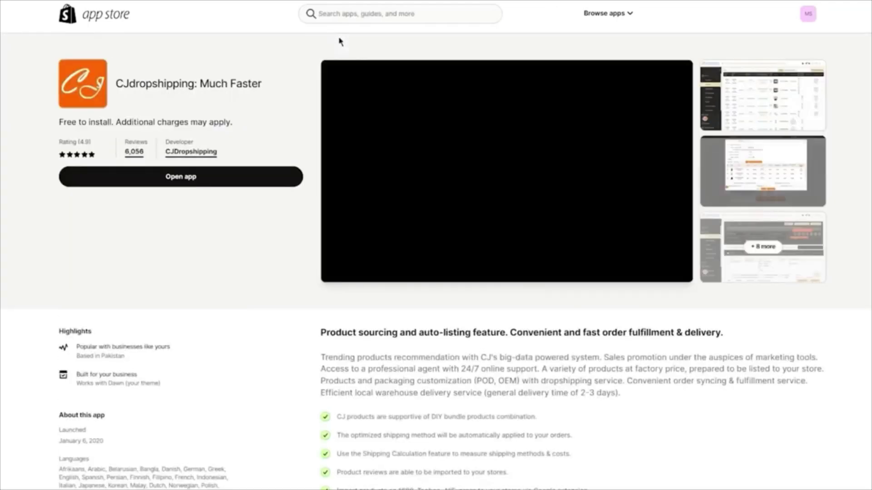
left_click(186, 178)
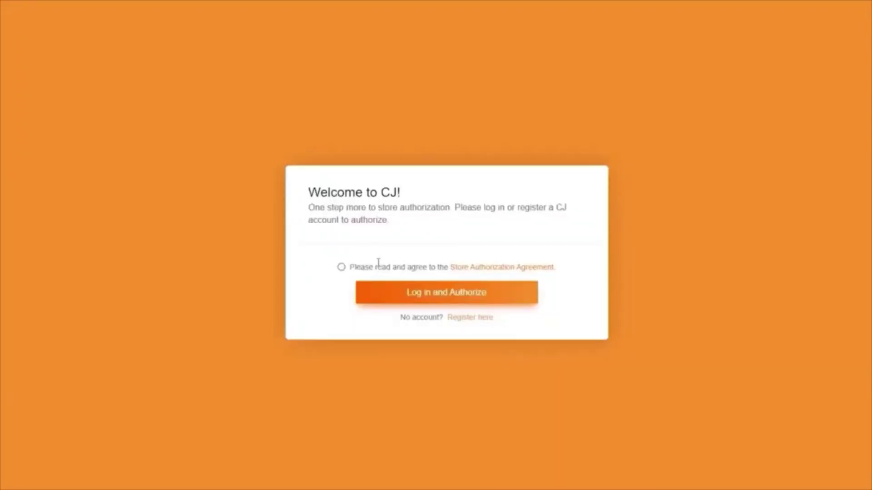
Accept the Store Authorization Agreement and switch to signing up for a new CJ account
left_click(340, 269)
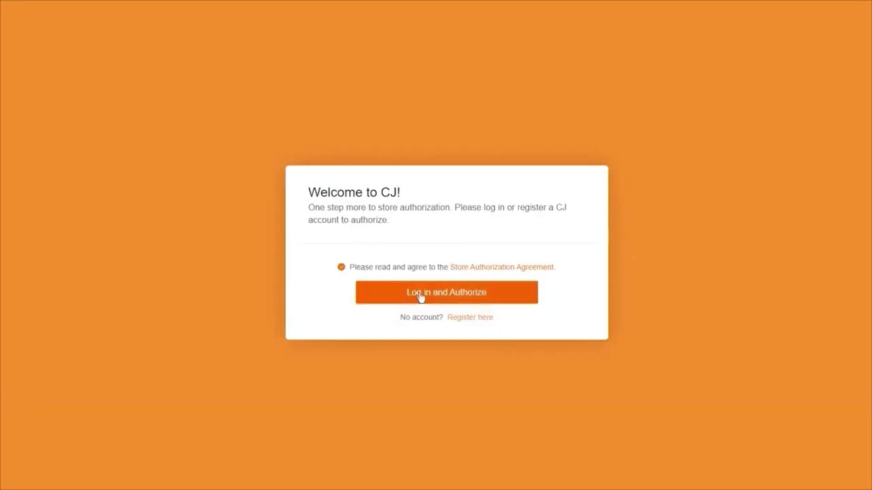
left_click(454, 292)
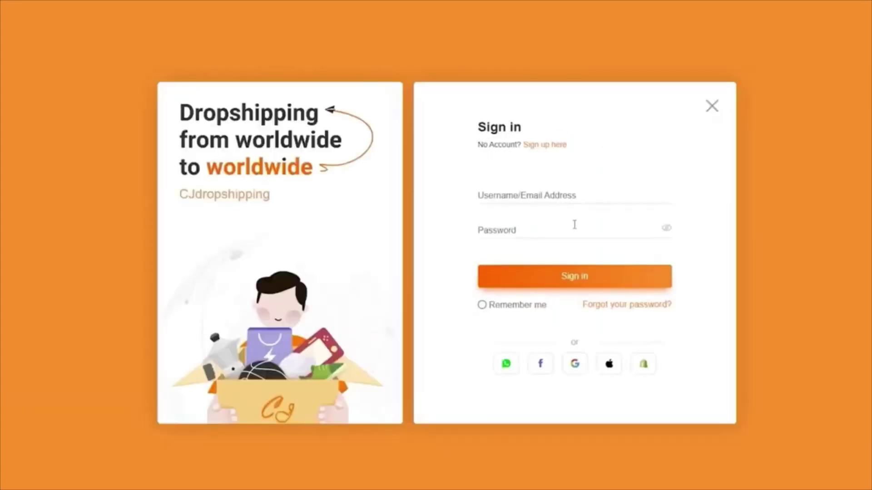
left_click(550, 146)
Register with the e-mail address and a confirmed password, accepting the user agreement
left_click(410, 168)
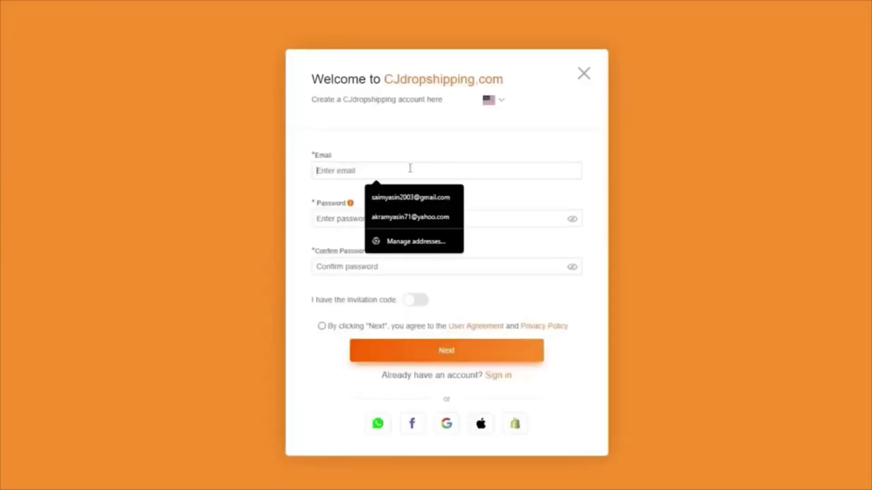
key("ctrl+v")
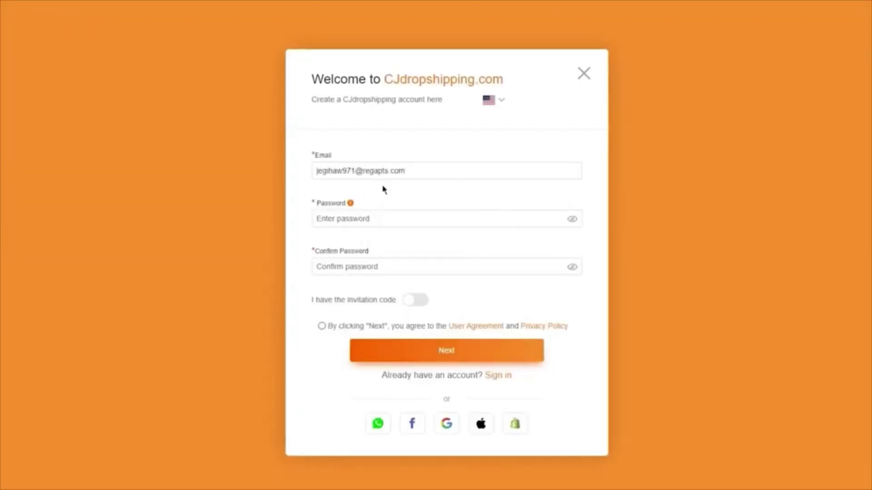
left_click(365, 215)
type("•••••••••")
left_click(350, 267)
type("•••••••")
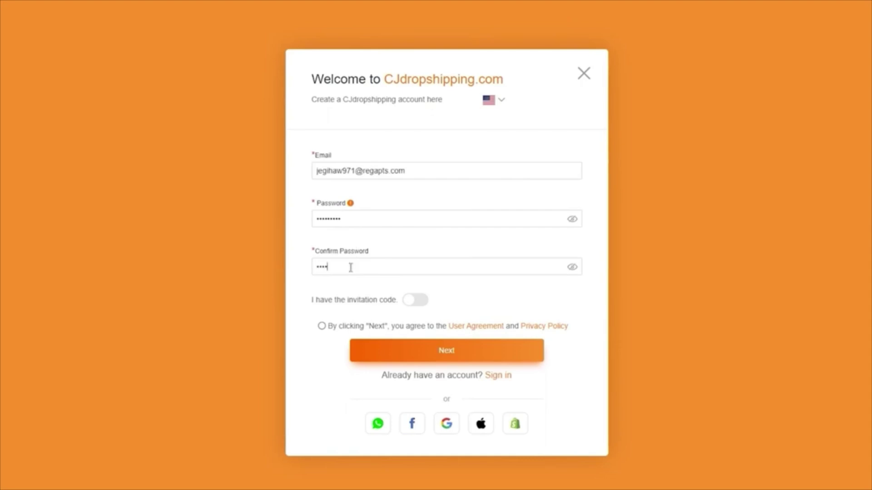
type("••")
left_click(321, 326)
left_click(394, 352)
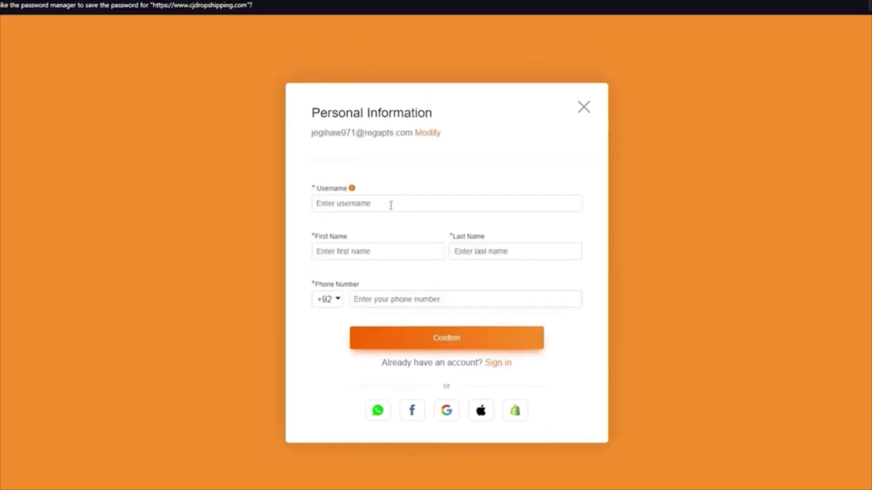
Fill in the personal information with the contact's name and phone number and confirm
left_click(338, 258)
left_click(415, 308)
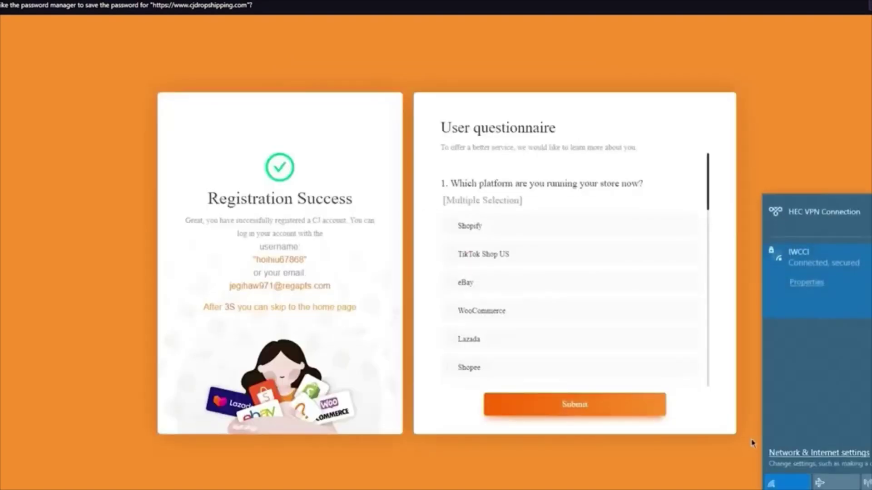
left_click(752, 445)
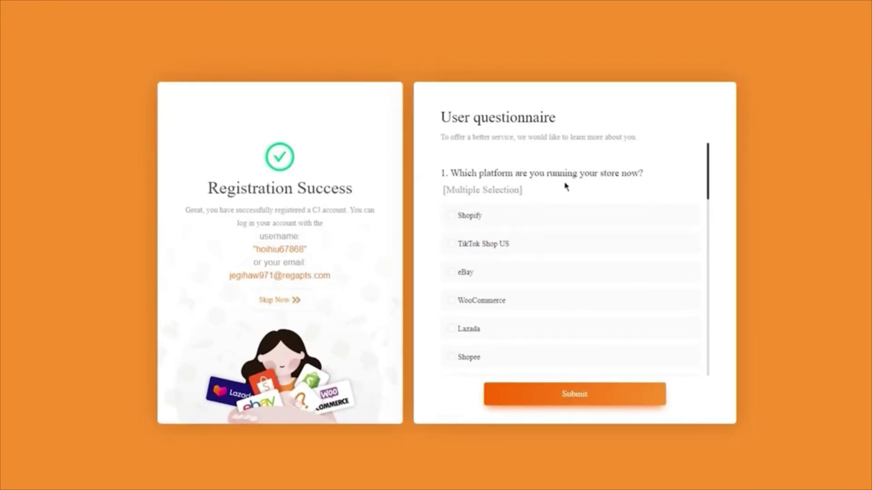
Select Shopify, 6-50 orders per day and Men's Clothing, submit, then close the chatbot popup
scroll(562, 186, "down", 1)
left_click(507, 168)
scroll(506, 245, "down", 7)
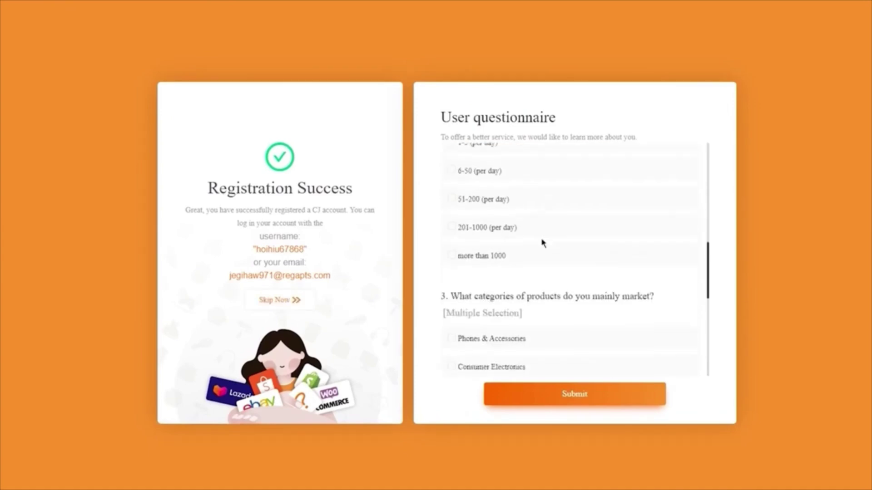
scroll(506, 245, "up", 3)
left_click(494, 263)
scroll(578, 276, "down", 5)
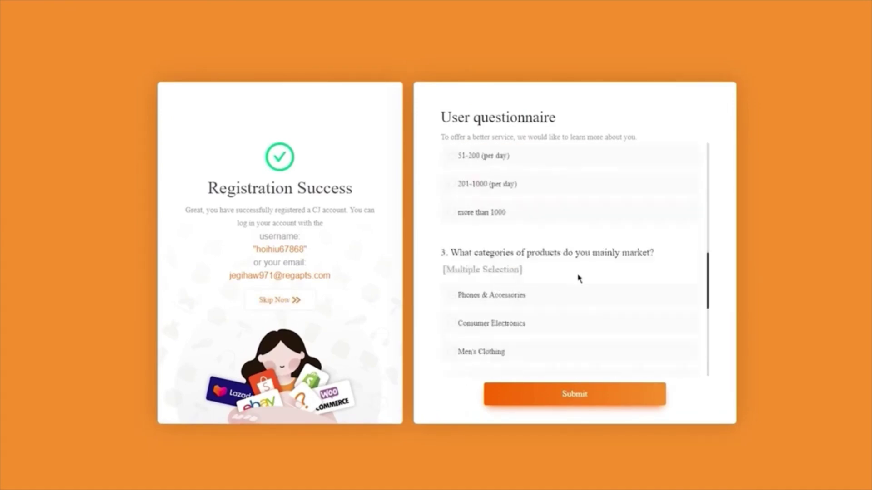
left_click(524, 219)
scroll(571, 368, "down", 3)
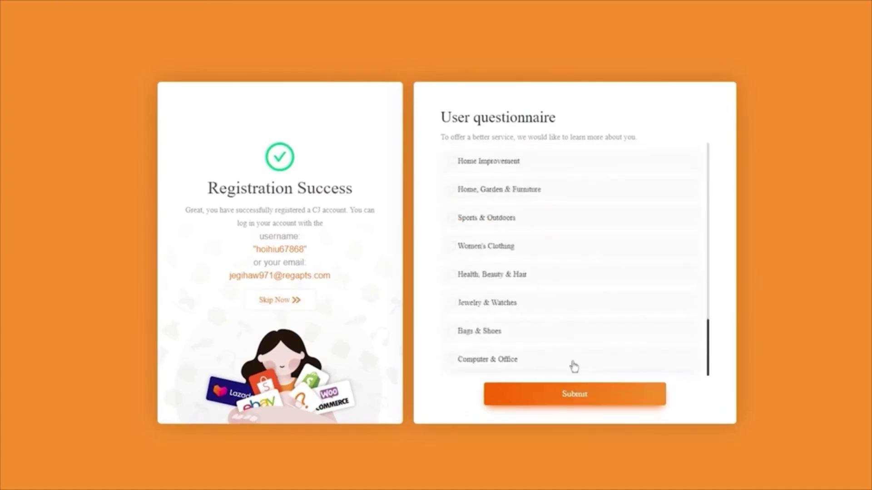
left_click(564, 394)
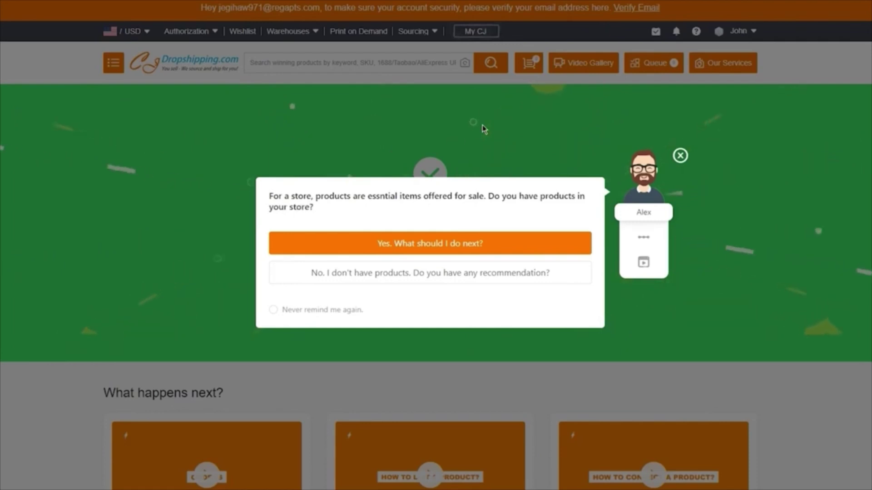
left_click(681, 156)
scroll(432, 247, "down", 7)
Return to the CJ home page, close the greeting chat, and browse down the product rows
scroll(432, 246, "up", 7)
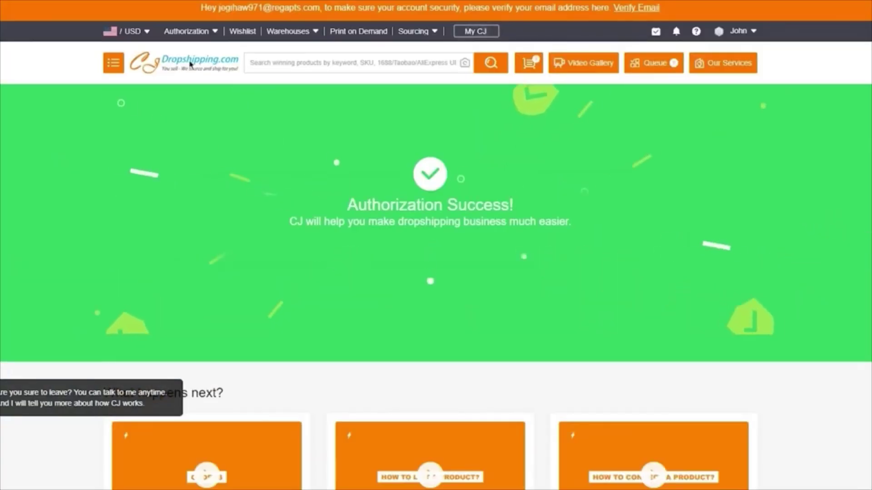
left_click(191, 67)
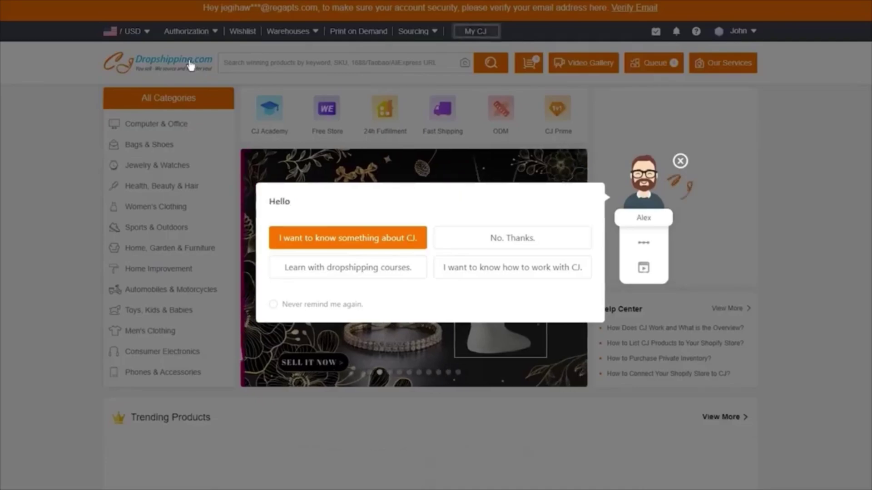
left_click(679, 159)
scroll(744, 238, "down", 7)
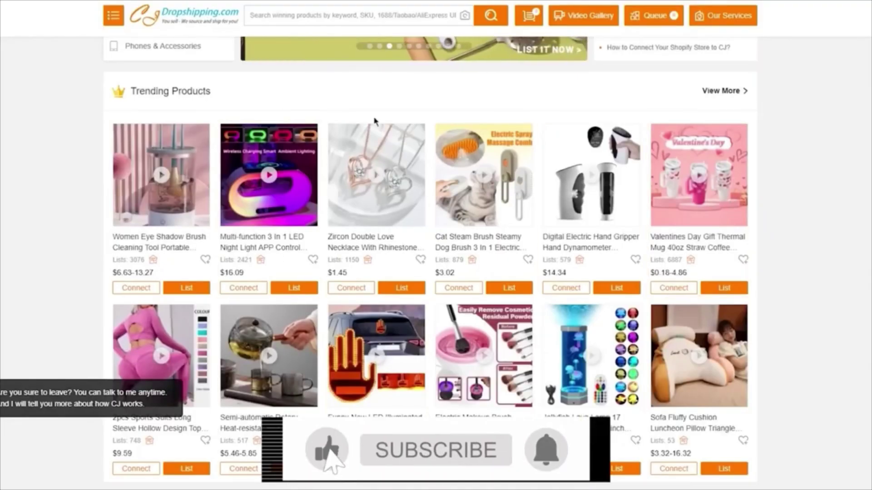
scroll(374, 137, "down", 2)
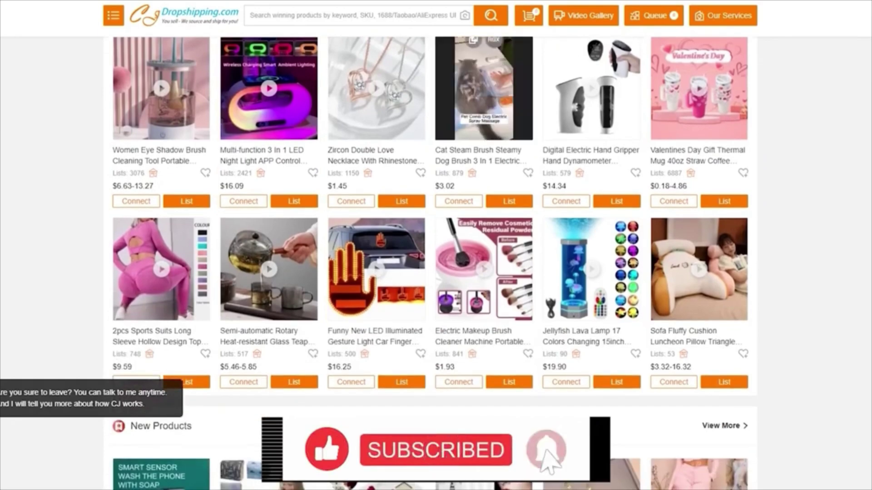
scroll(430, 227, "down", 4)
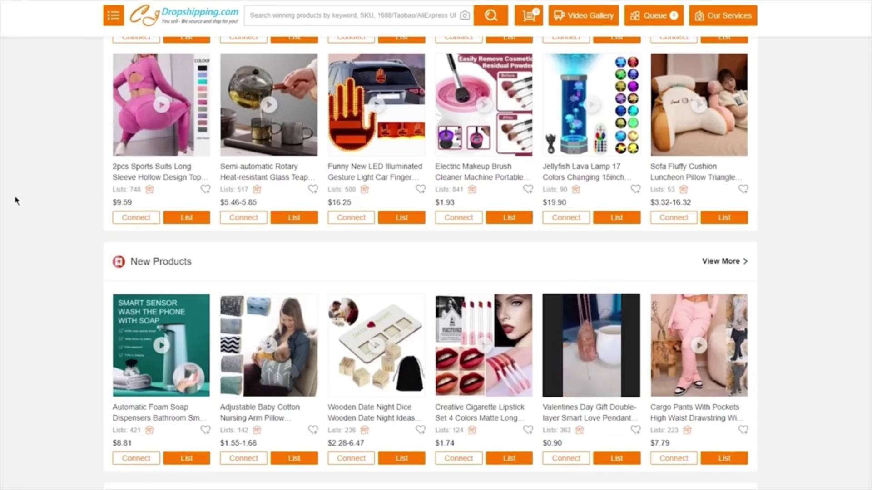
scroll(16, 202, "down", 5)
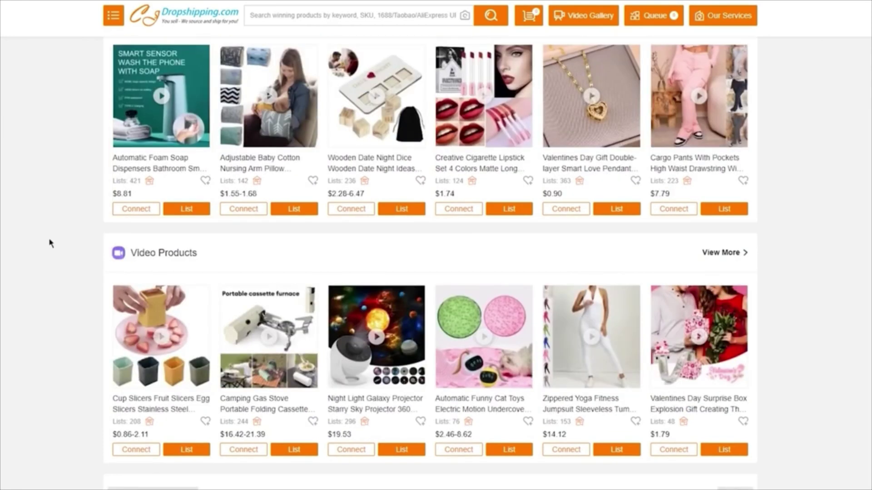
scroll(50, 244, "down", 4)
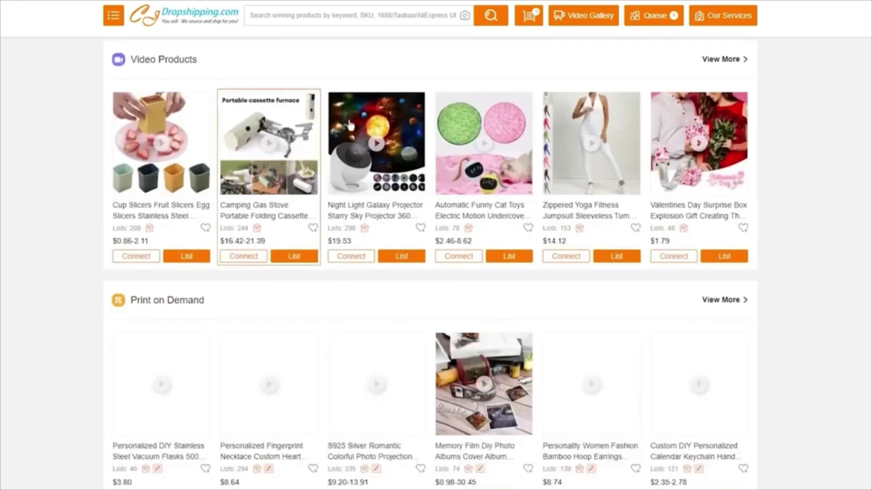
Open the Galaxy Projector, personalized vacuum flask, and heated puffer jacket product pages
left_click(354, 174)
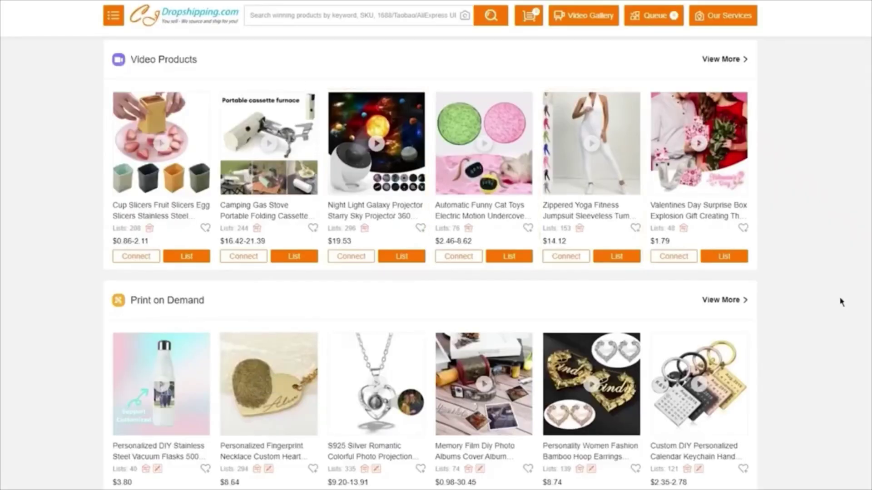
scroll(841, 303, "down", 2)
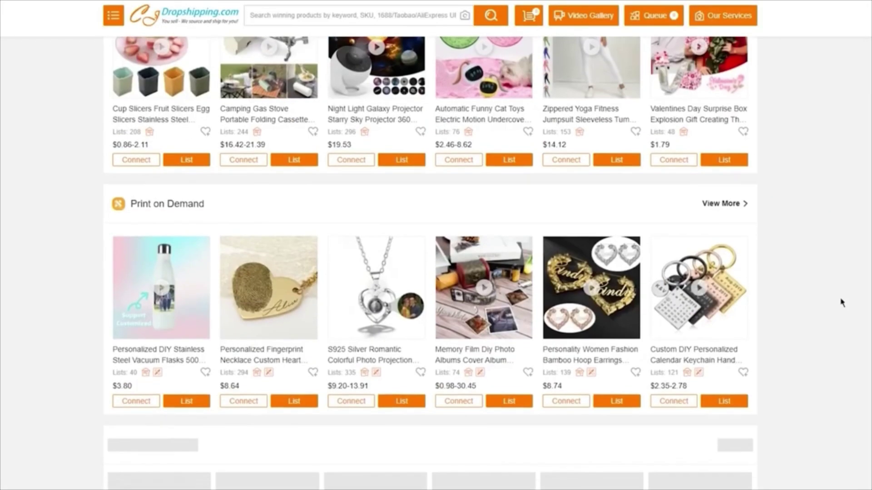
left_click(149, 316)
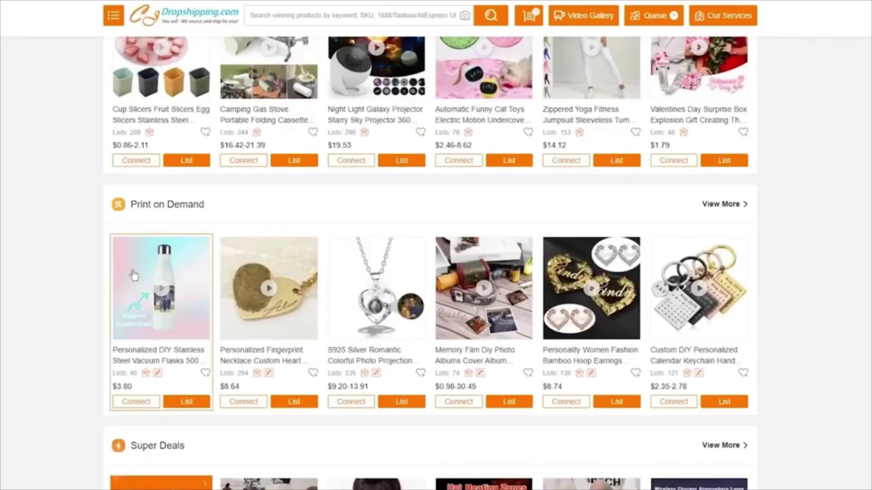
scroll(82, 255, "down", 9)
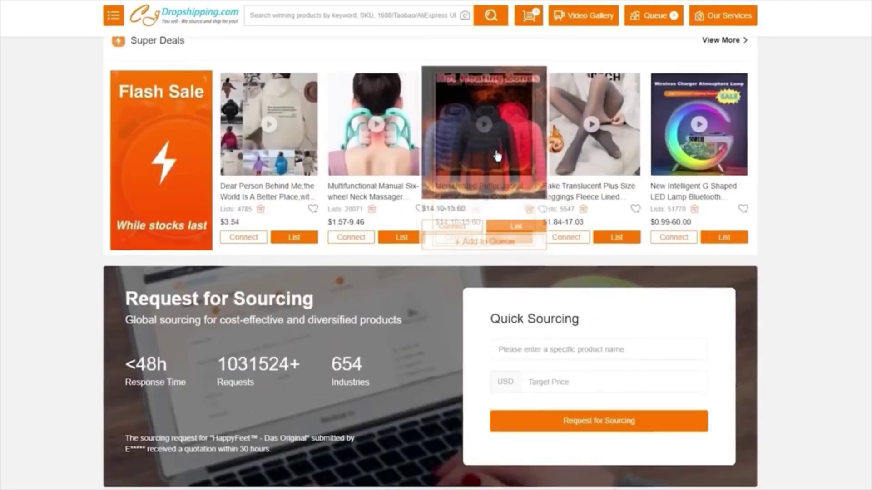
left_click(496, 154)
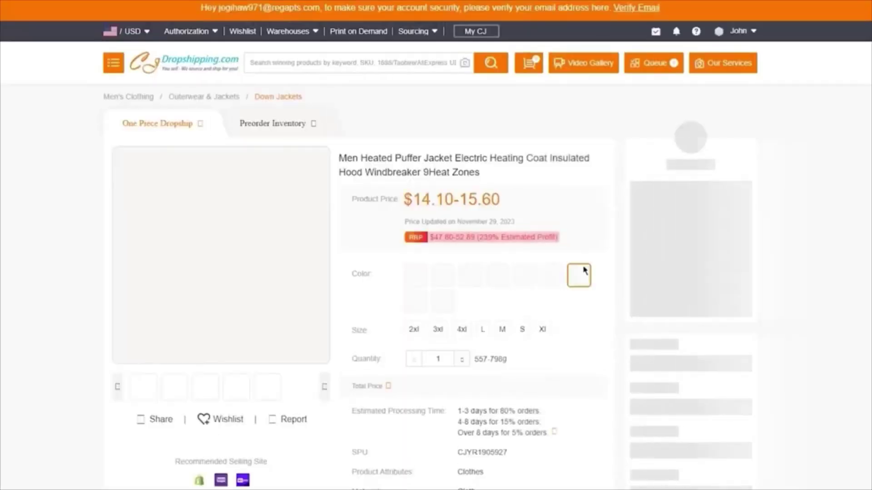
Scroll down the Night Light Galaxy Projector page and start listing it to a store
scroll(662, 289, "down", 1)
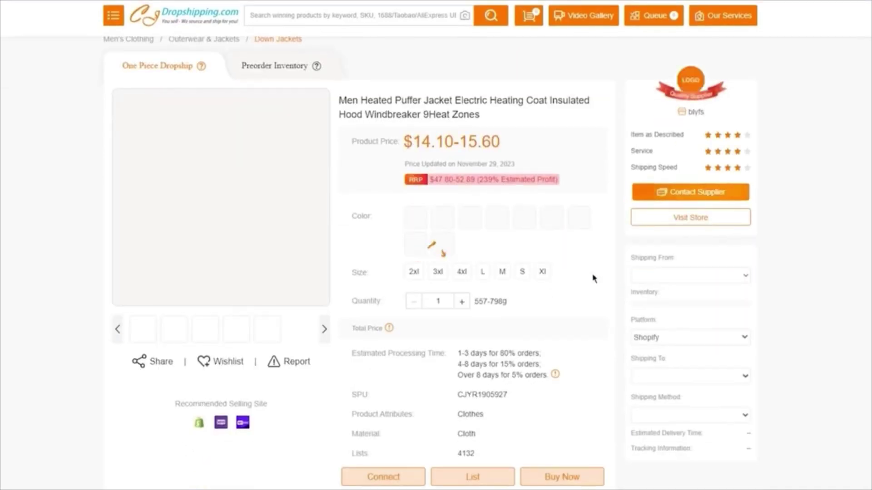
scroll(593, 279, "down", 4)
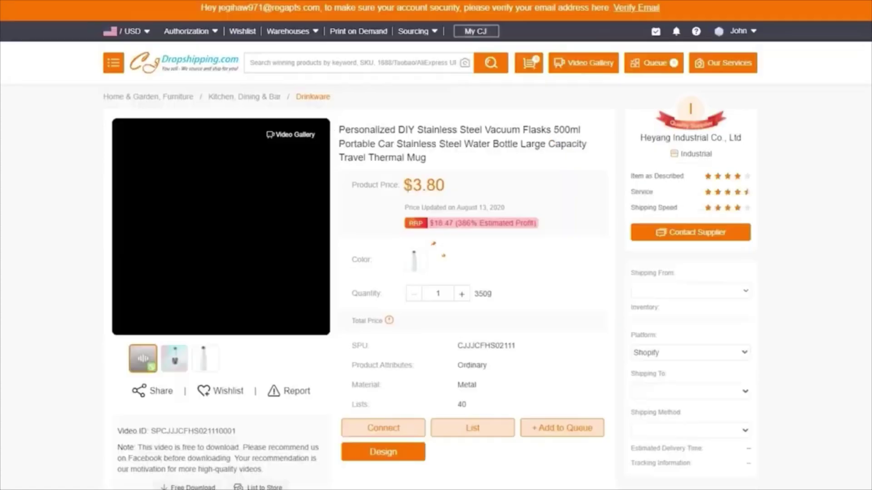
scroll(379, 235, "down", 5)
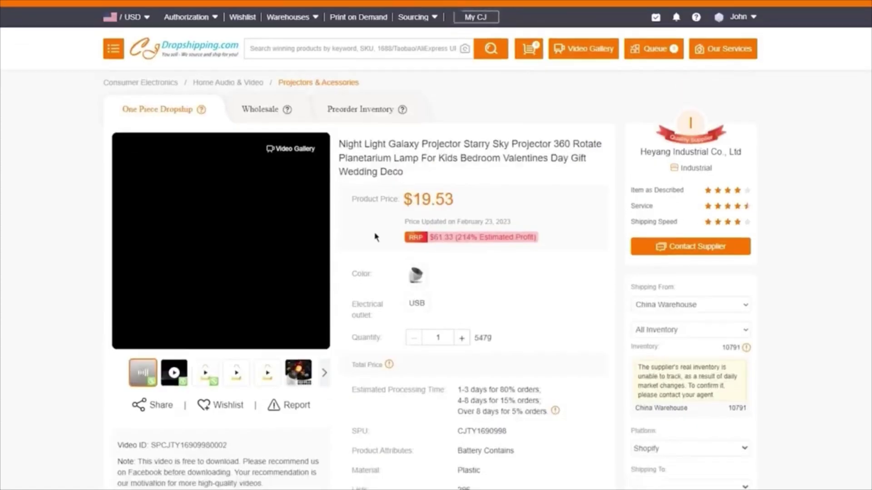
scroll(444, 161, "up", 5)
scroll(440, 250, "down", 3)
scroll(441, 250, "down", 2)
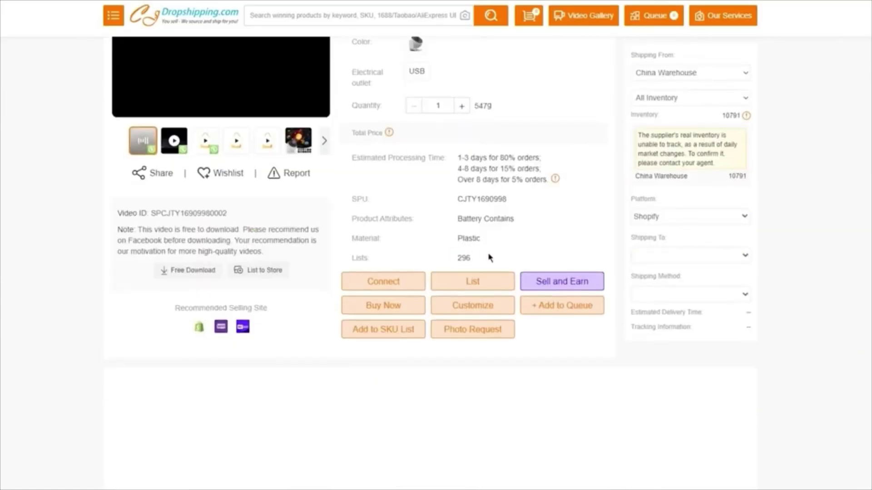
left_click(465, 284)
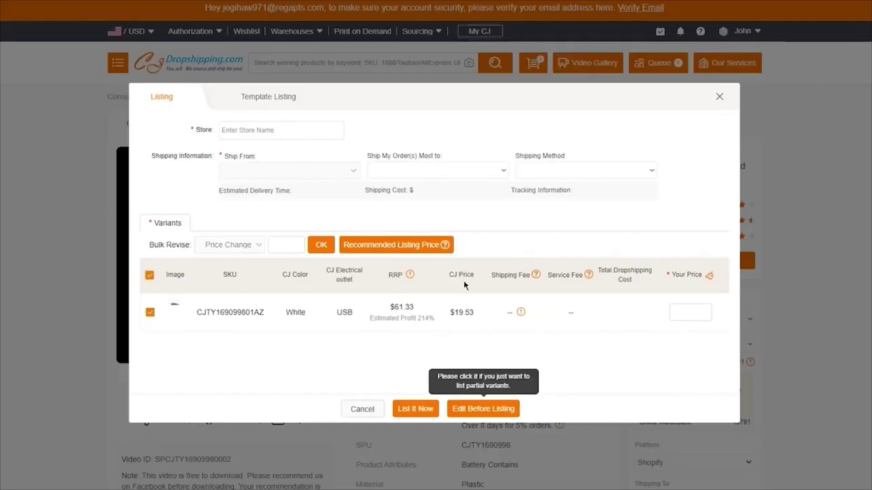
Try listing the projector: the Store dropdown shows no stores and List It Now fails
left_click(290, 124)
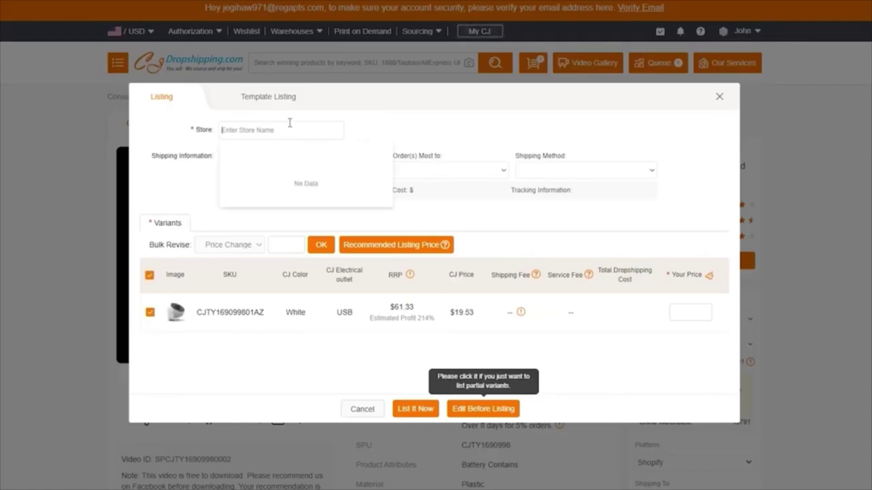
left_click(382, 142)
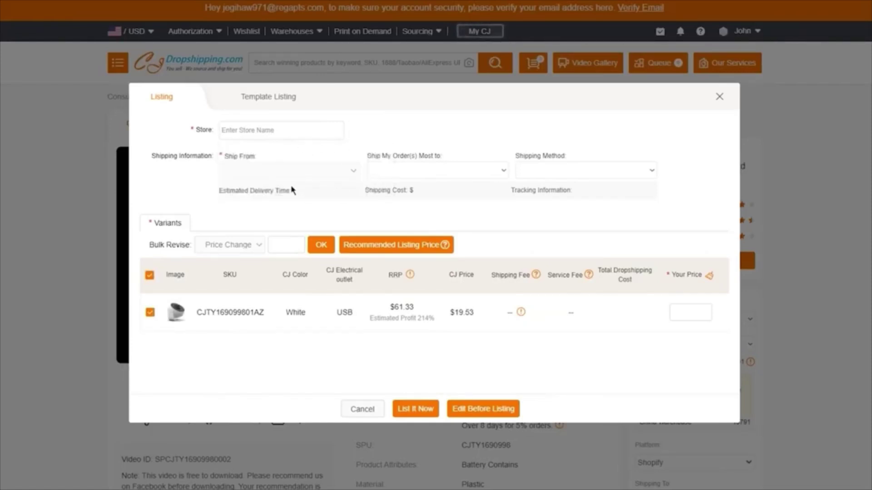
left_click(393, 168)
left_click(431, 172)
left_click(415, 408)
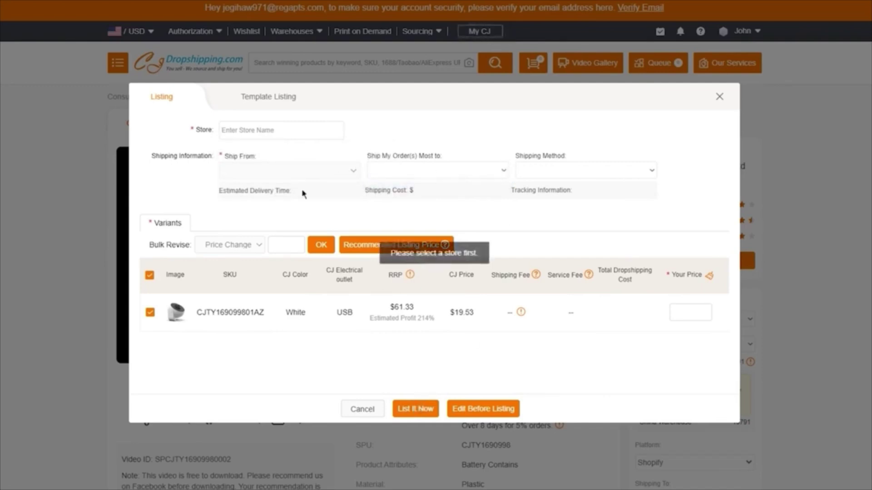
left_click(248, 131)
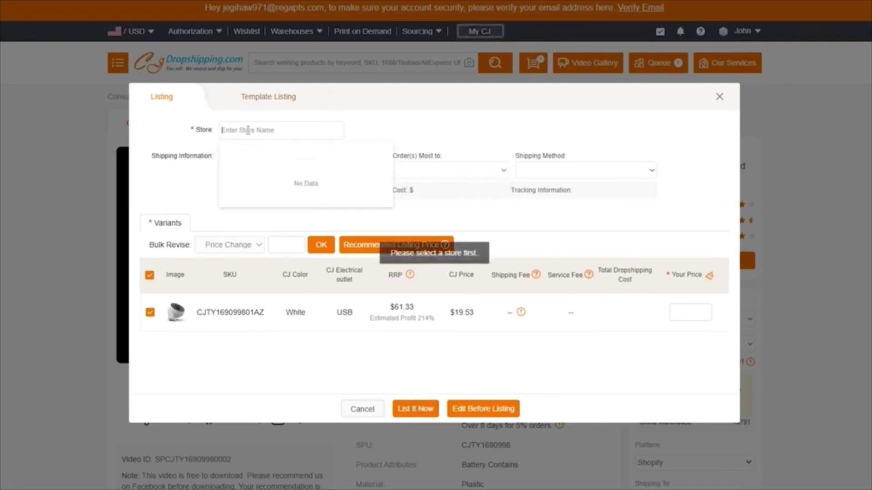
left_click(395, 143)
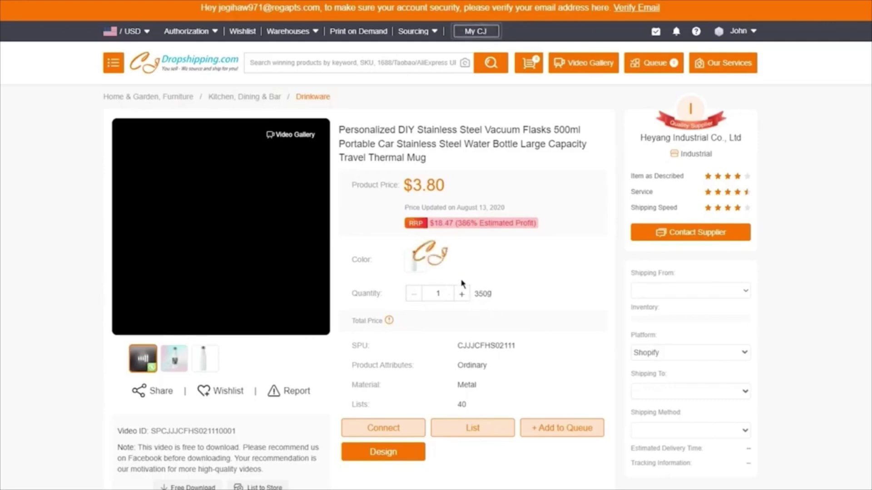
Try listing the vacuum flask, find no store available, and close the Listing form
scroll(731, 364, "down", 5)
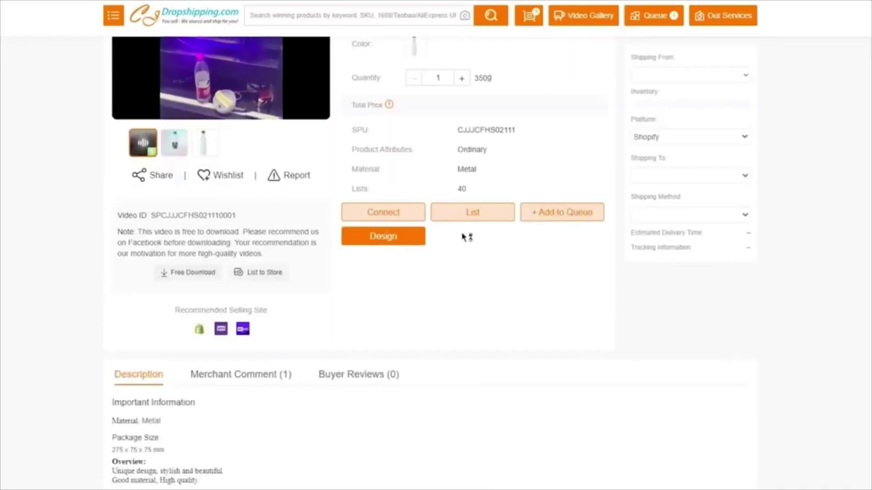
left_click(472, 212)
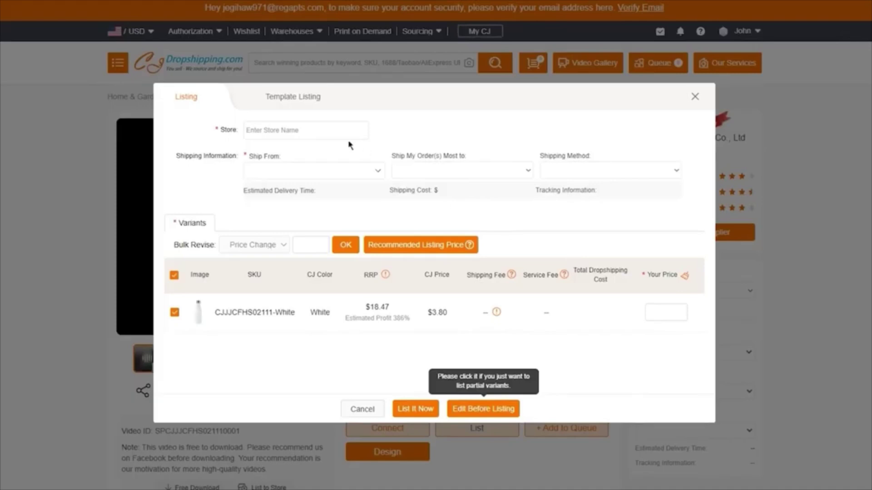
left_click(313, 134)
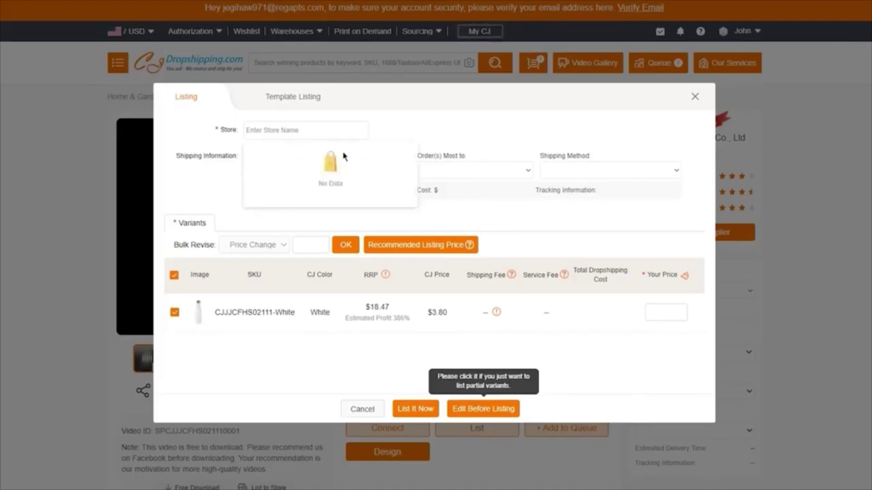
left_click(499, 140)
left_click(330, 129)
left_click(480, 133)
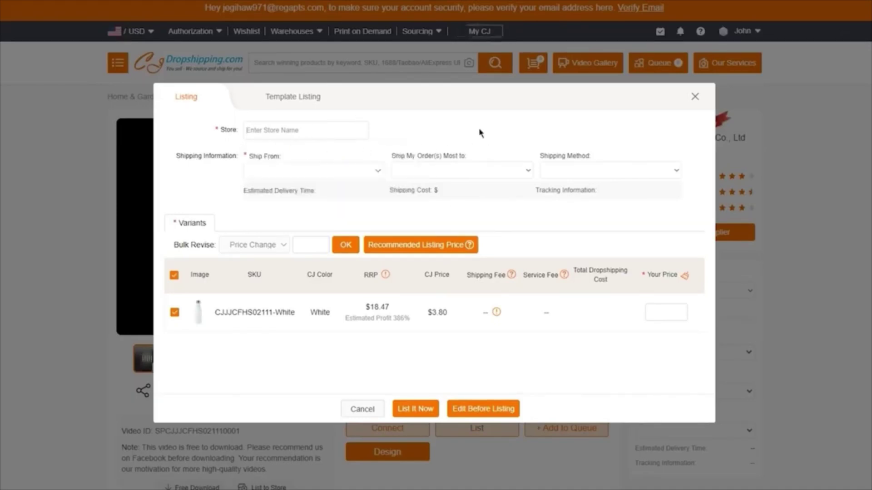
left_click(693, 99)
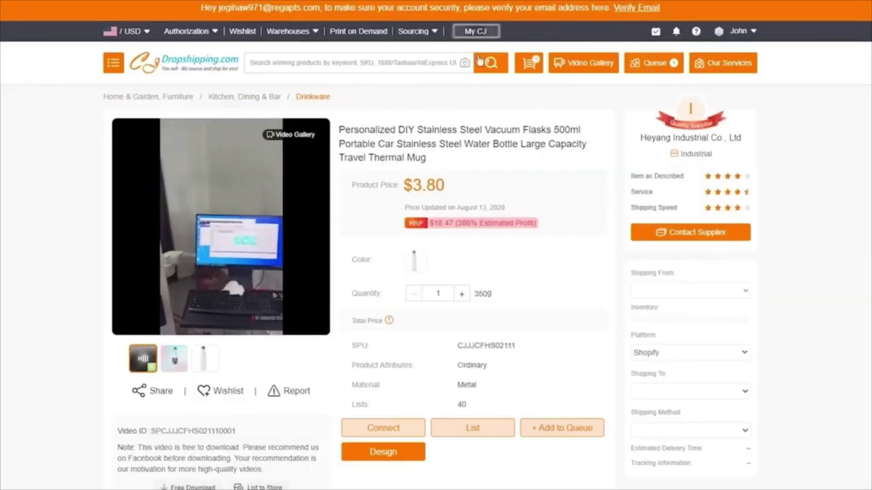
Go to the My CJ dashboard, dismiss the email prompt, and open Store Authorization > Shopify
left_click(470, 32)
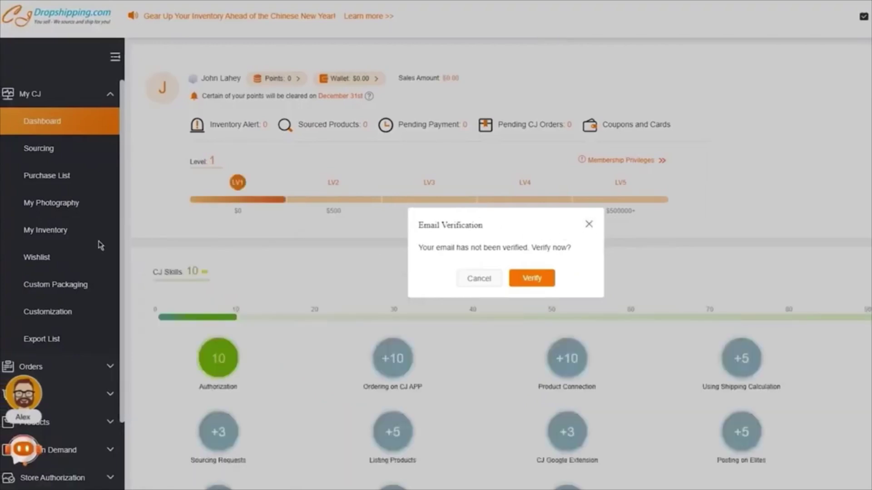
left_click(589, 224)
scroll(73, 313, "down", 3)
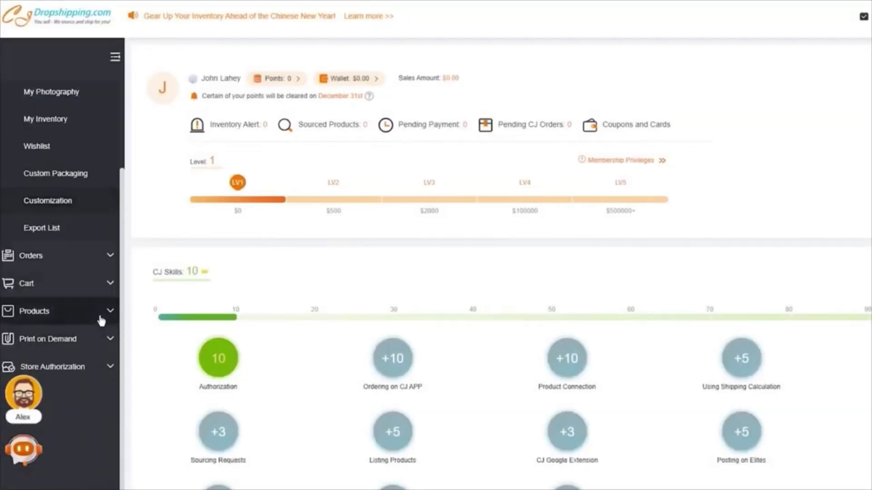
right_click(75, 366)
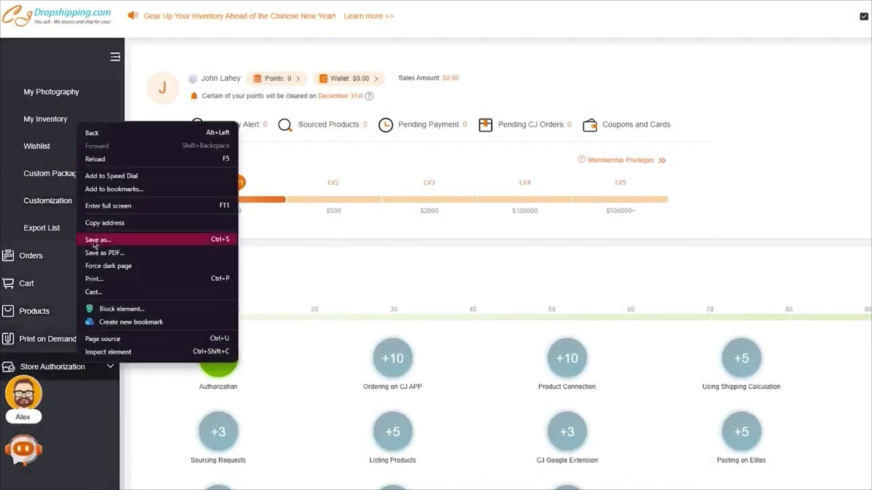
left_click(75, 367)
scroll(68, 364, "down", 5)
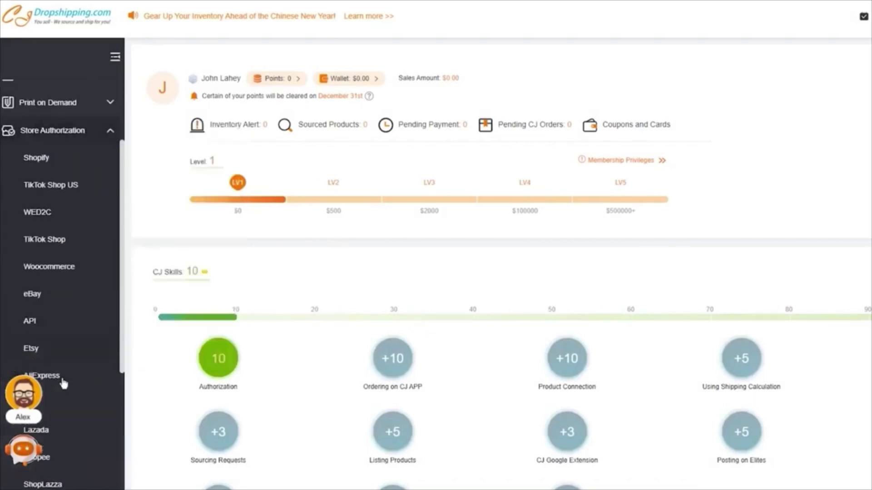
left_click(53, 162)
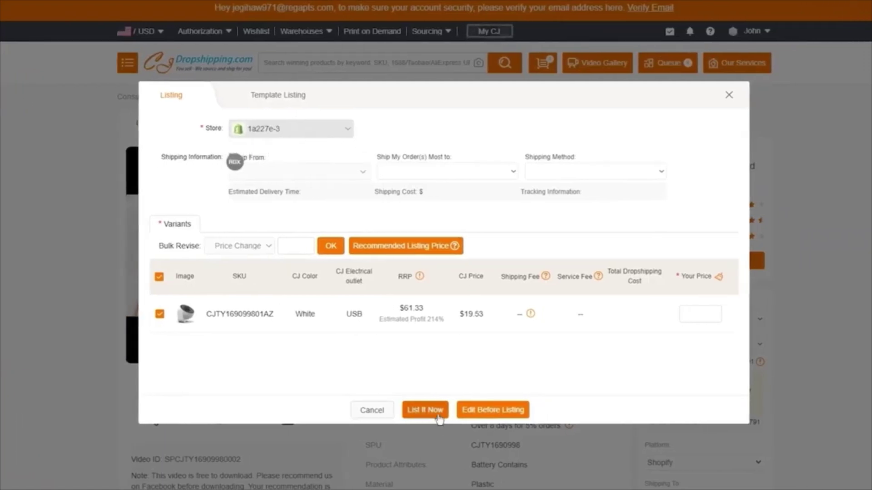
Try listing the projector right away, then close the listing form and scroll down
left_click(441, 415)
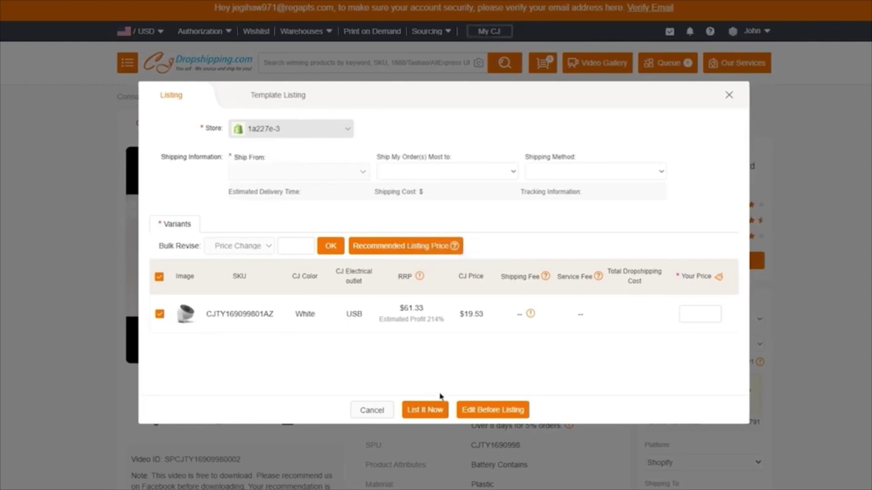
left_click(372, 410)
scroll(490, 302, "down", 10)
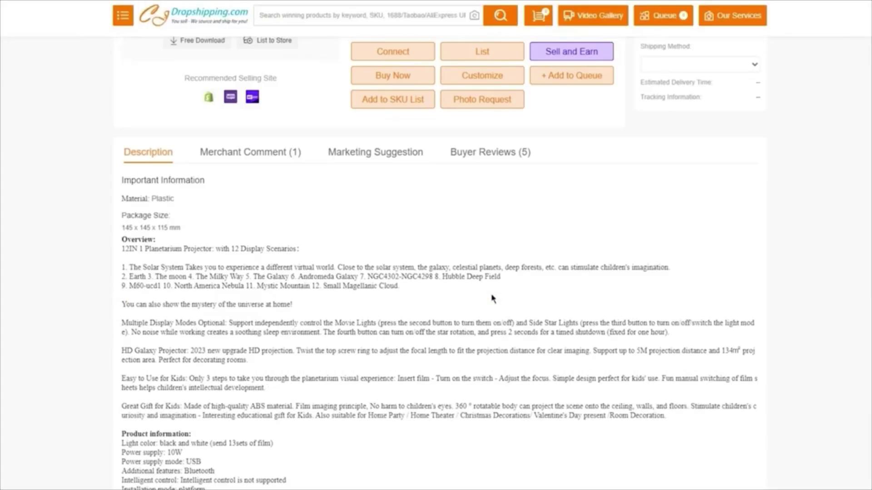
Reopen the projector listing with recommended prices, retry List It Now, check shipping options, then close it
left_click(472, 53)
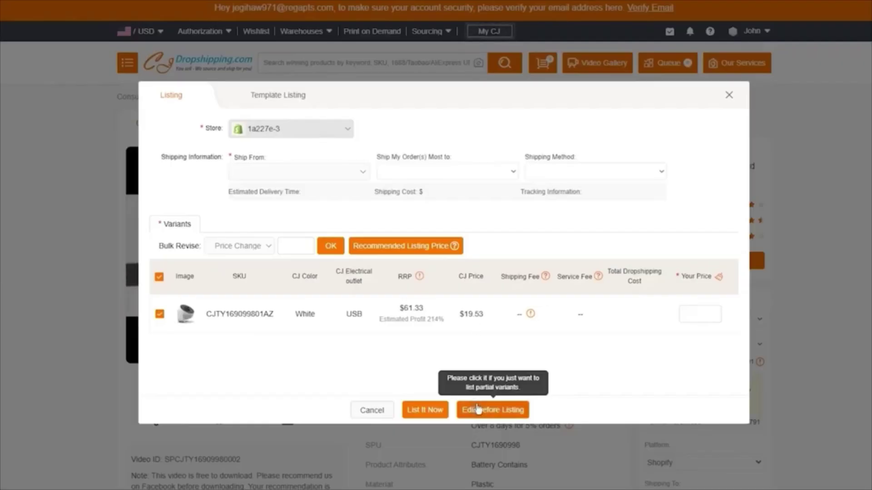
left_click(393, 251)
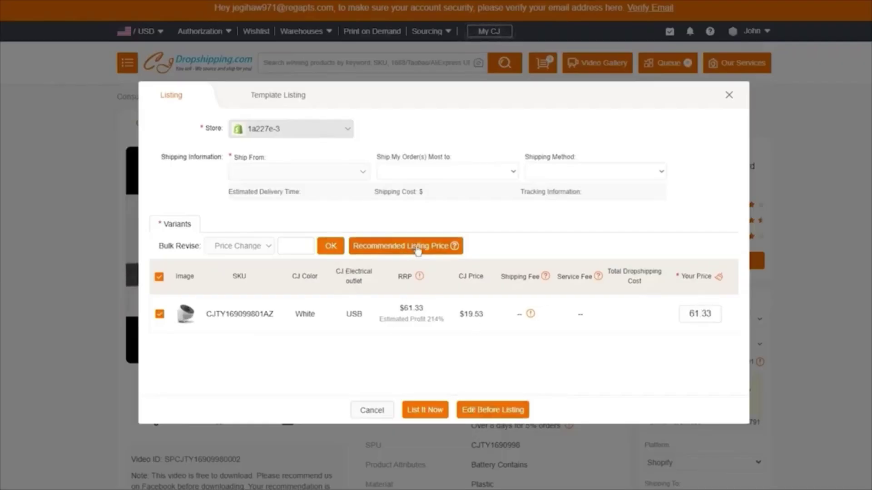
left_click(432, 411)
right_click(432, 411)
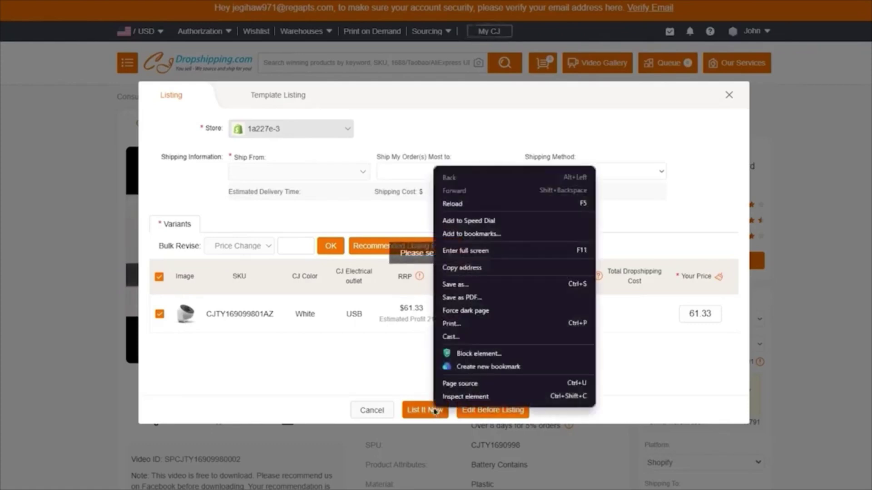
left_click(386, 153)
left_click(398, 169)
left_click(552, 169)
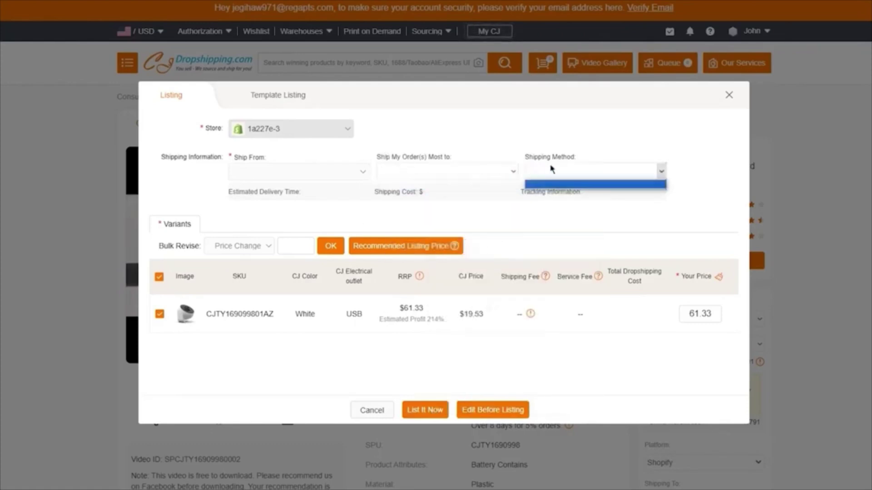
left_click(728, 95)
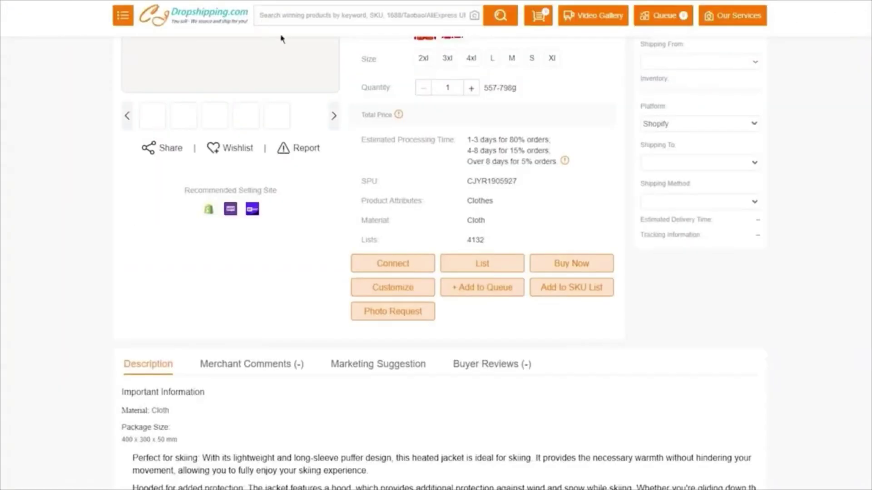
Briefly revisit the projector, then scroll down the men's heated puffer jacket product page
scroll(280, 38, "up", 6)
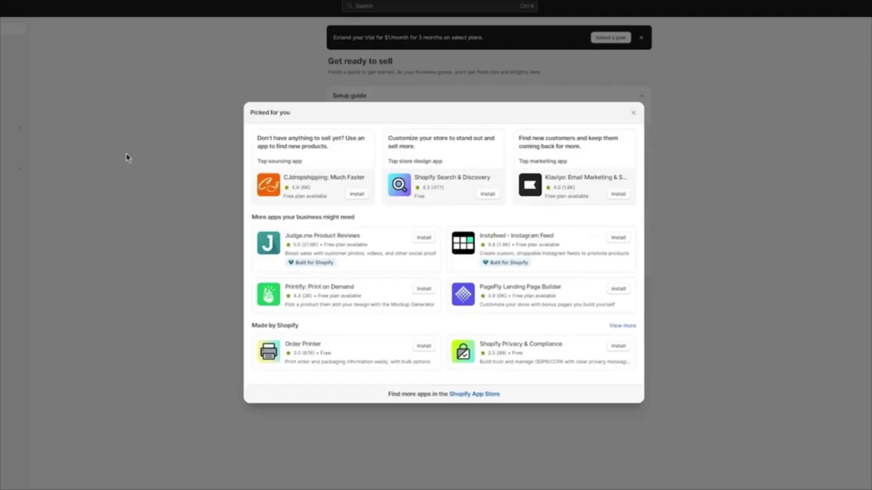
left_click(127, 158)
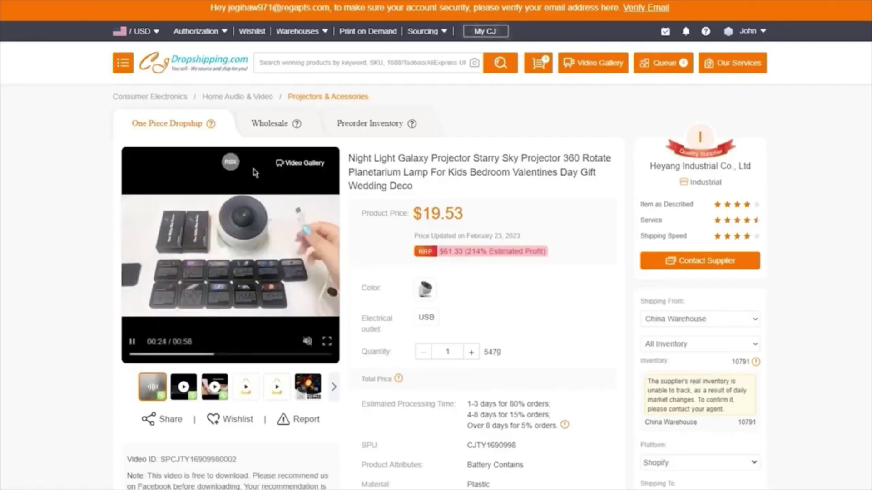
scroll(467, 201, "down", 7)
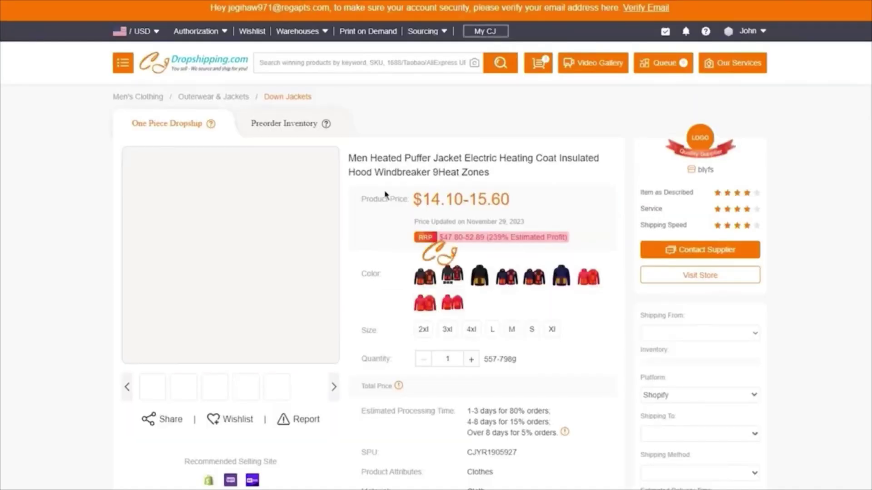
scroll(385, 195, "down", 5)
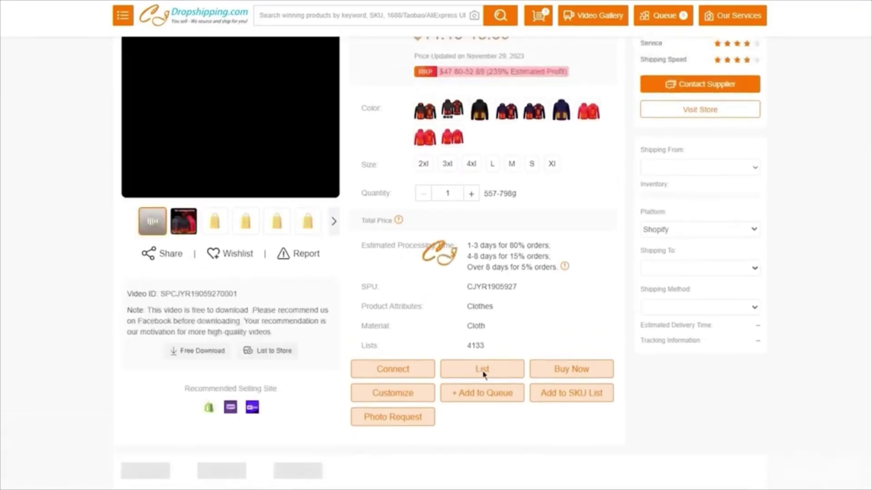
Open the jacket listing form and check its empty store, warehouse and ship-to choices
left_click(474, 373)
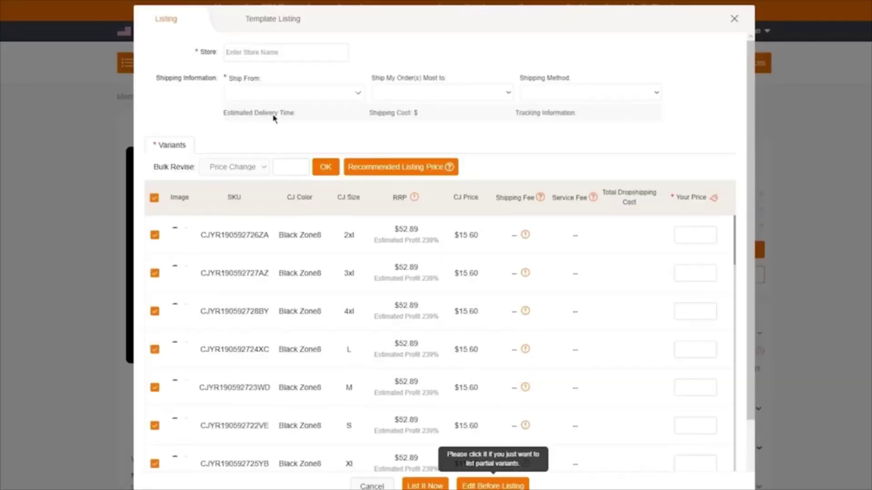
left_click(281, 52)
left_click(382, 47)
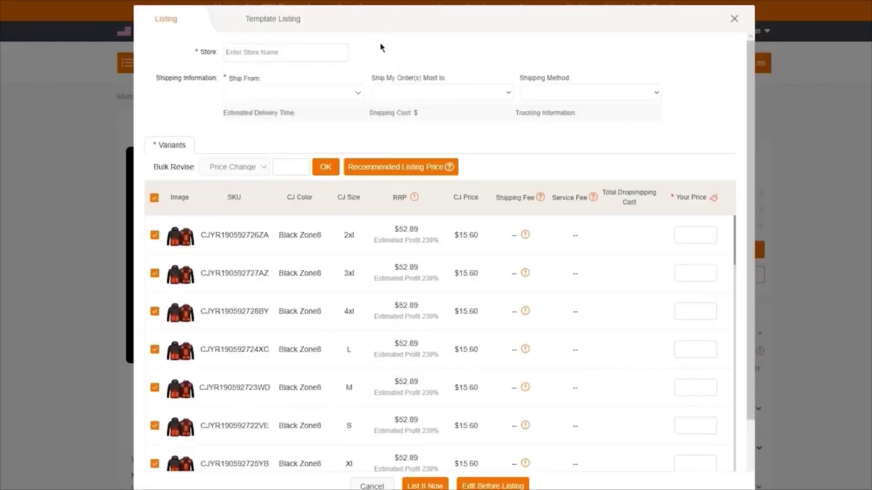
left_click(281, 51)
left_click(404, 52)
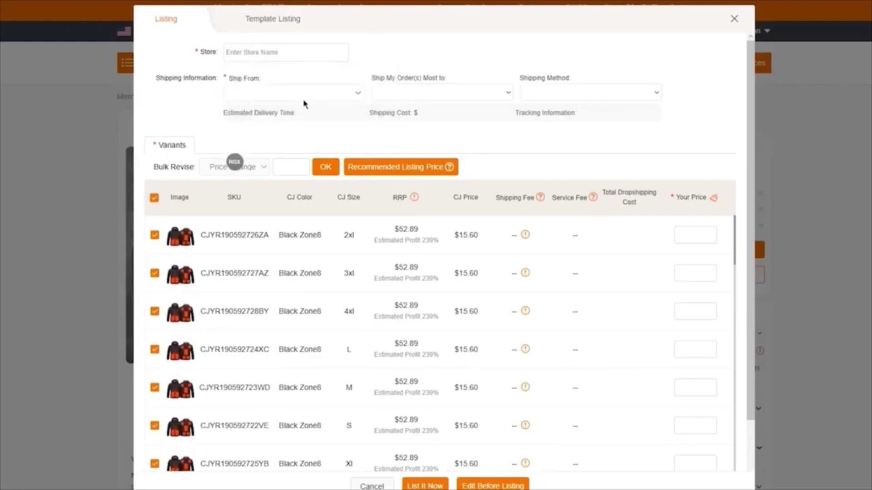
left_click(325, 96)
left_click(458, 95)
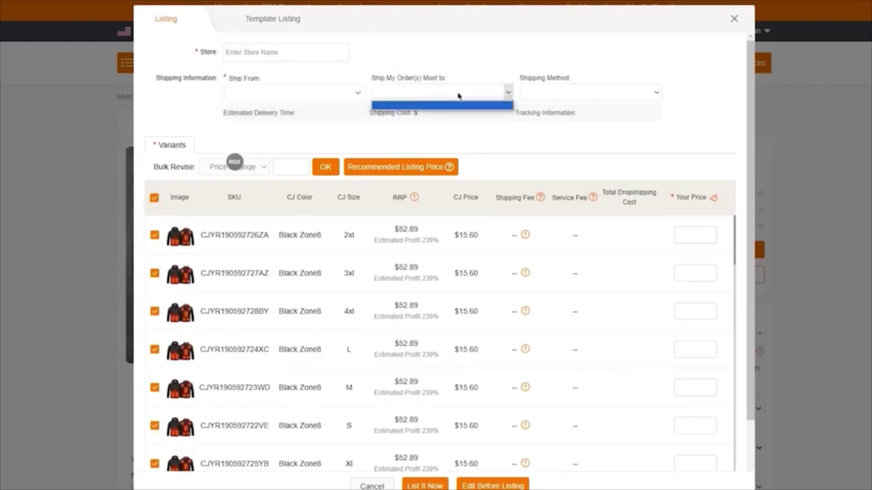
left_click(493, 60)
Fill all jacket variants with recommended prices, try Edit Before Listing, then close the jacket form
left_click(363, 167)
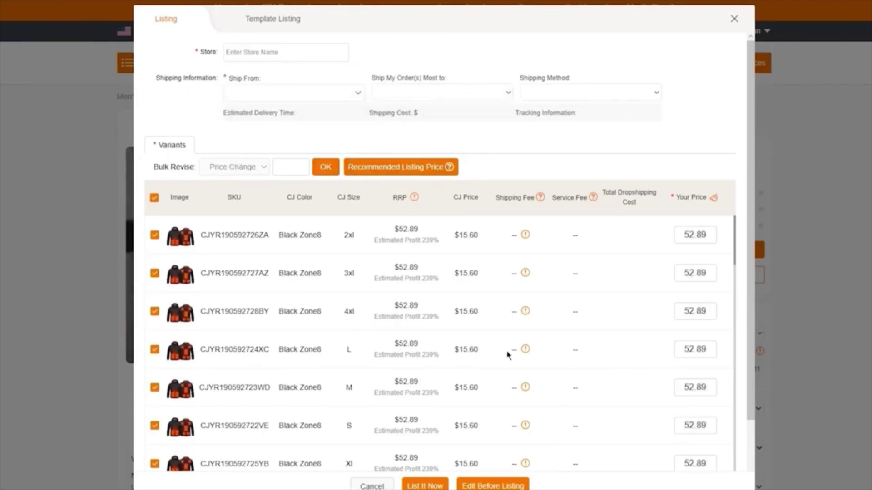
scroll(507, 354, "down", 10)
scroll(507, 359, "down", 5)
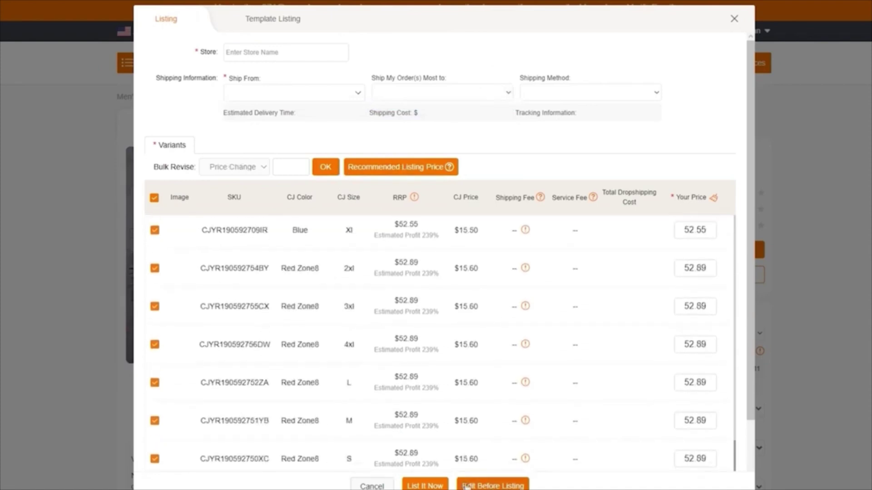
left_click(431, 486)
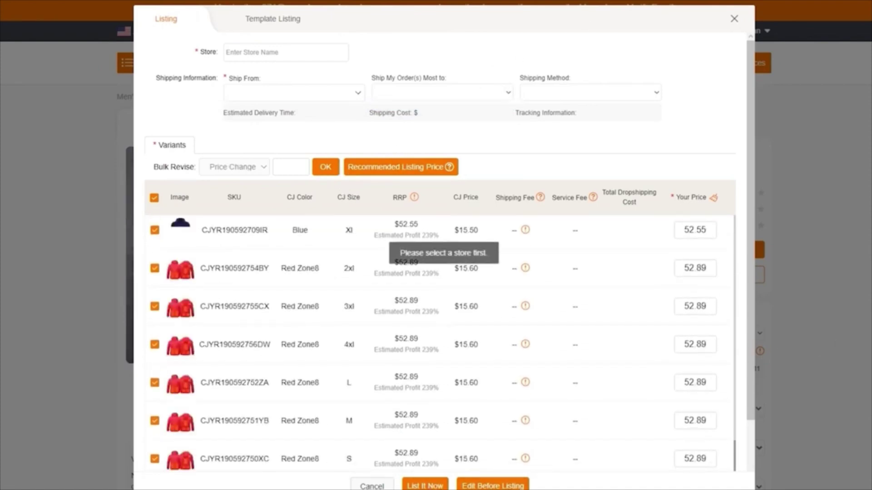
left_click(733, 20)
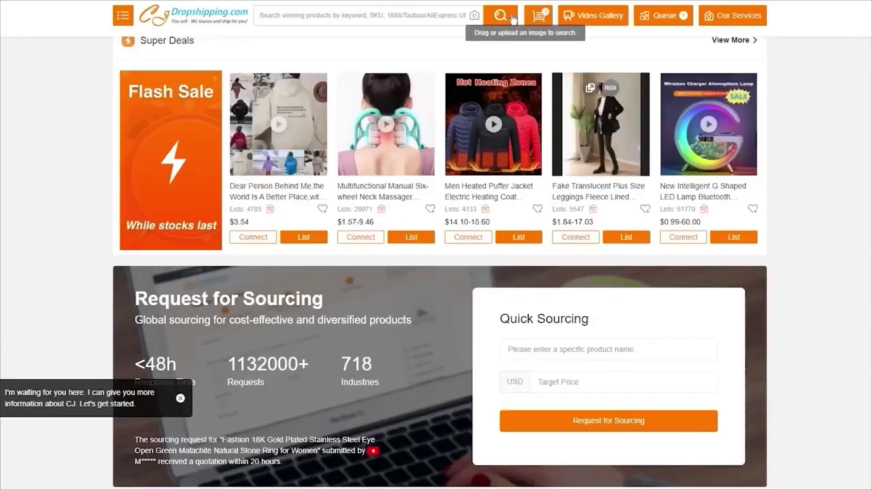
Scroll the CJ homepage back to the top and go to My CJ
scroll(603, 34, "up", 10)
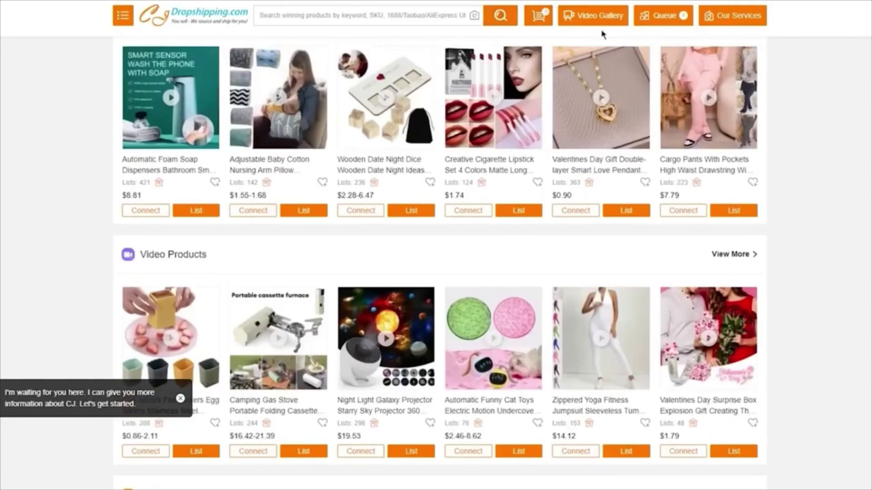
scroll(603, 35, "up", 5)
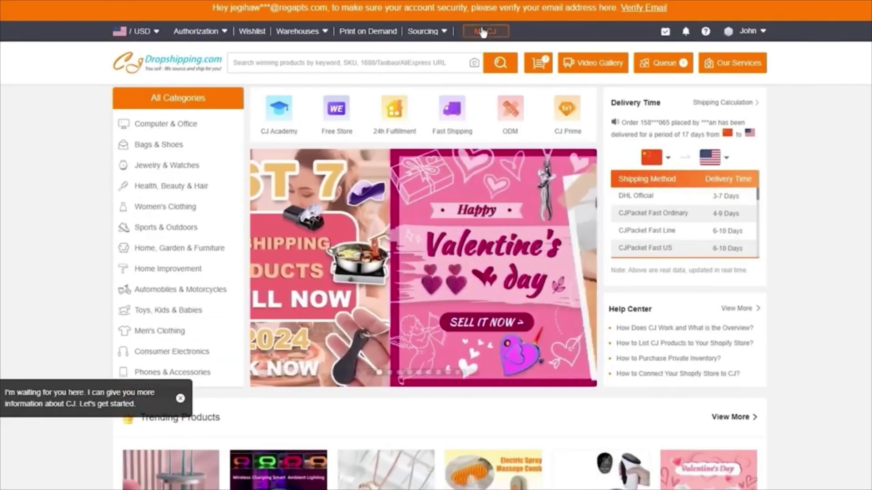
left_click(482, 31)
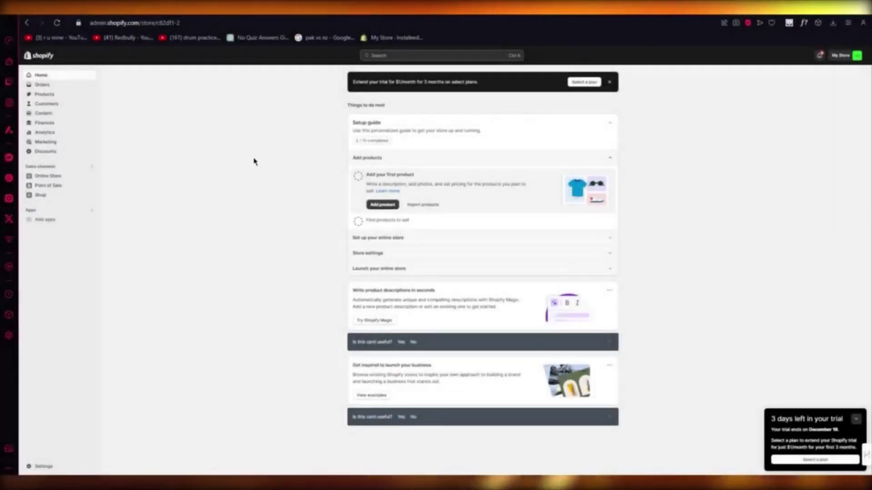
Install CJdropshipping: Much Faster from the Add apps 'Picked for you' suggestions
left_click(41, 220)
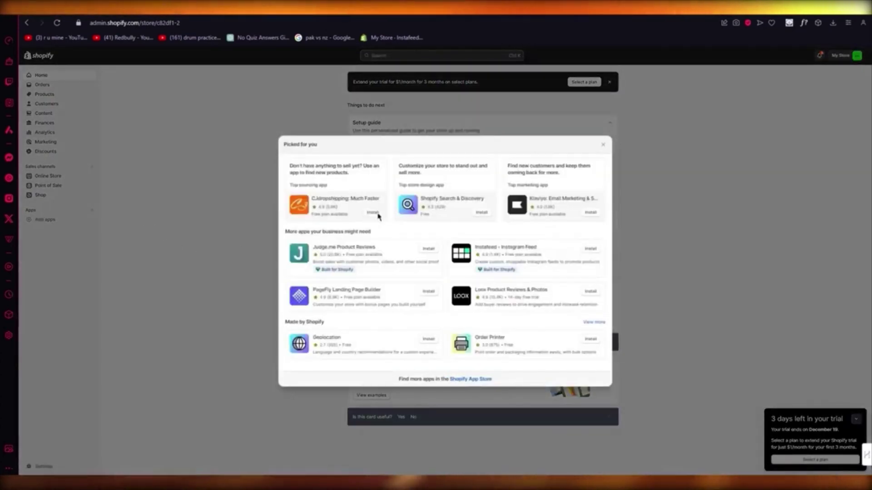
left_click(375, 213)
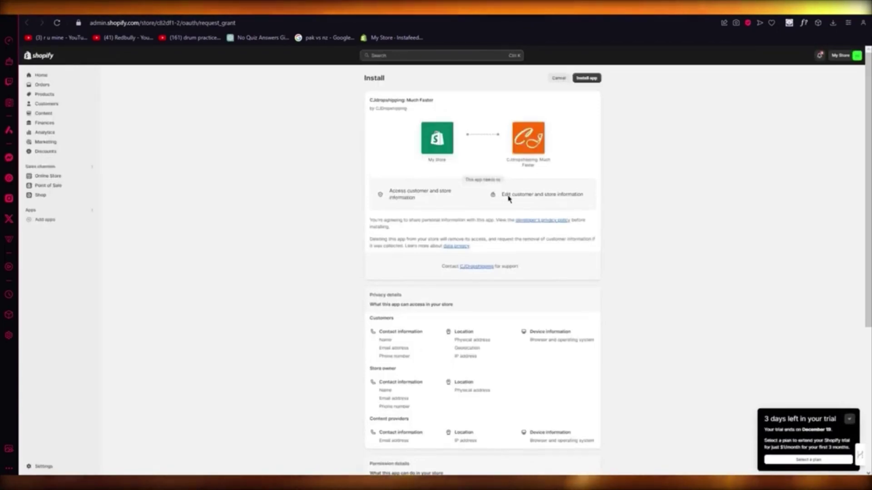
left_click(586, 80)
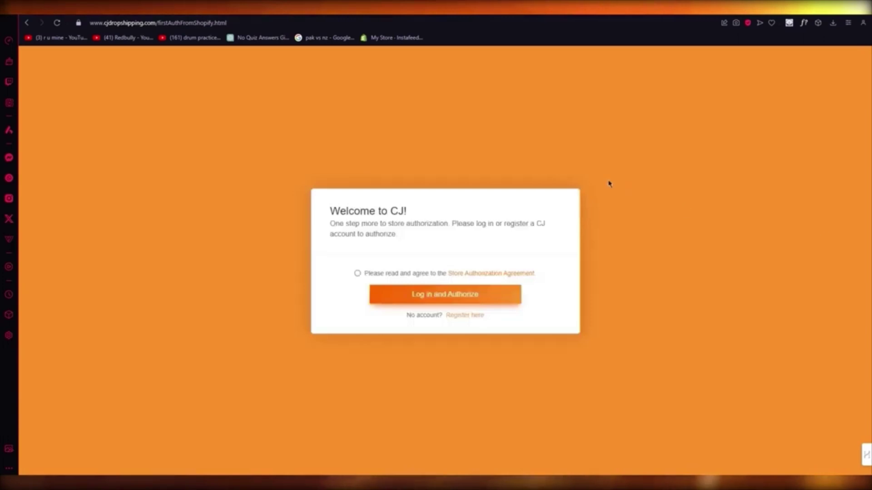
Agree to the Store Authorization Agreement and choose Log in and Authorize
left_click(357, 272)
left_click(424, 296)
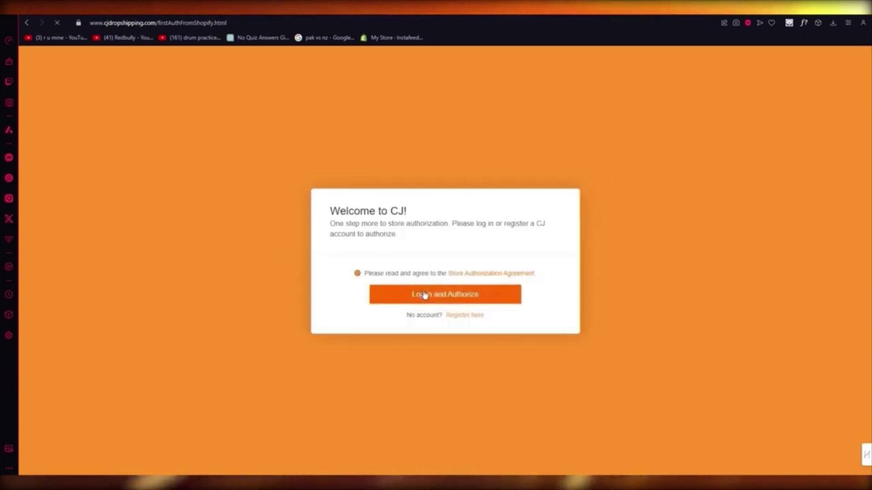